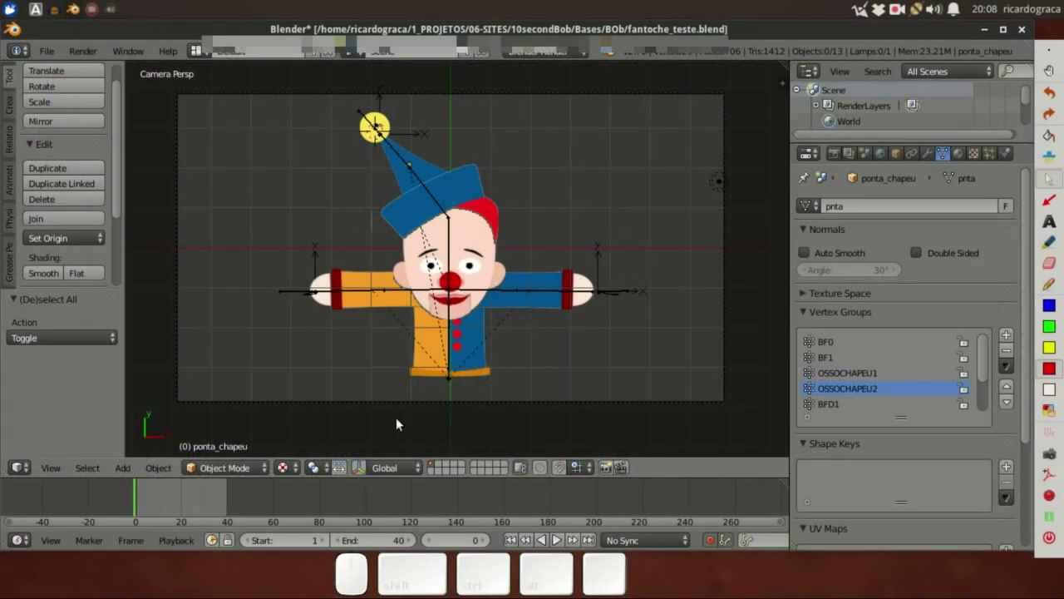
- Preview the puppet animation on the timeline and examine the bone constraint of the hat bone OSSOCHAPEU2
left_click_drag(157, 502, 135, 519)
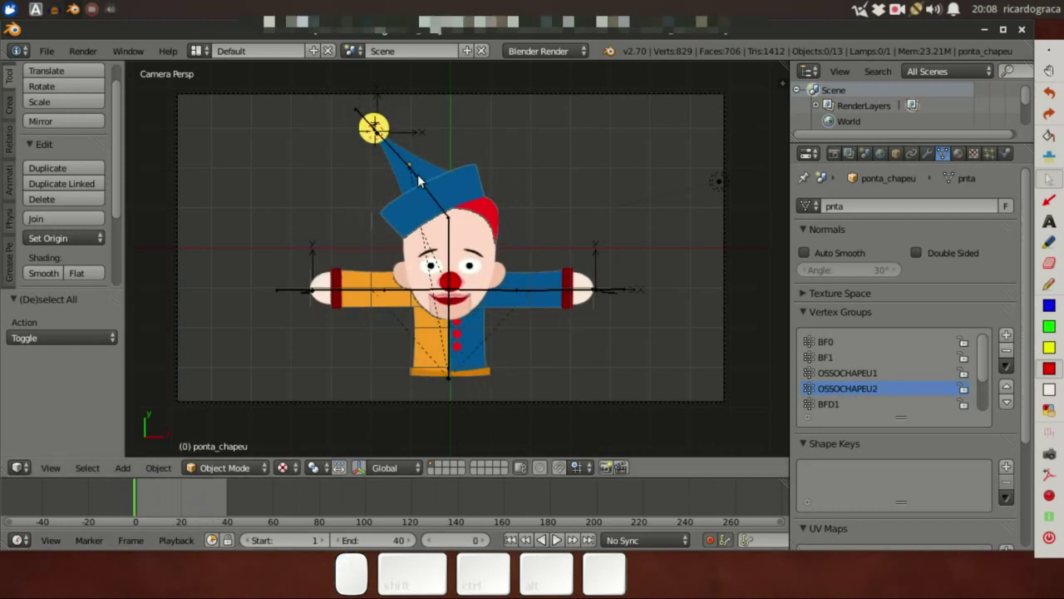
right_click(394, 159)
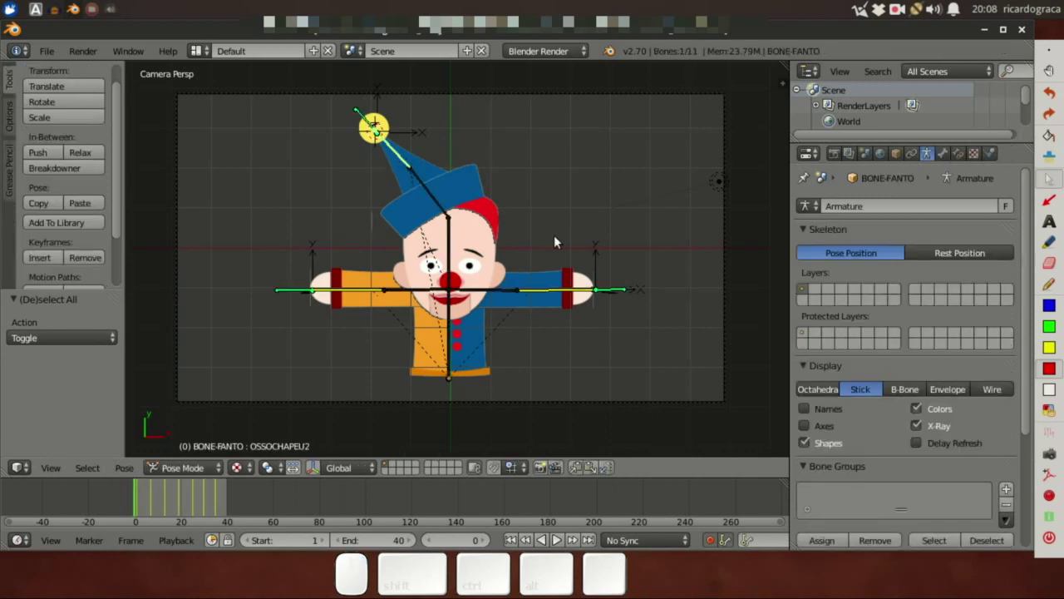
left_click(957, 154)
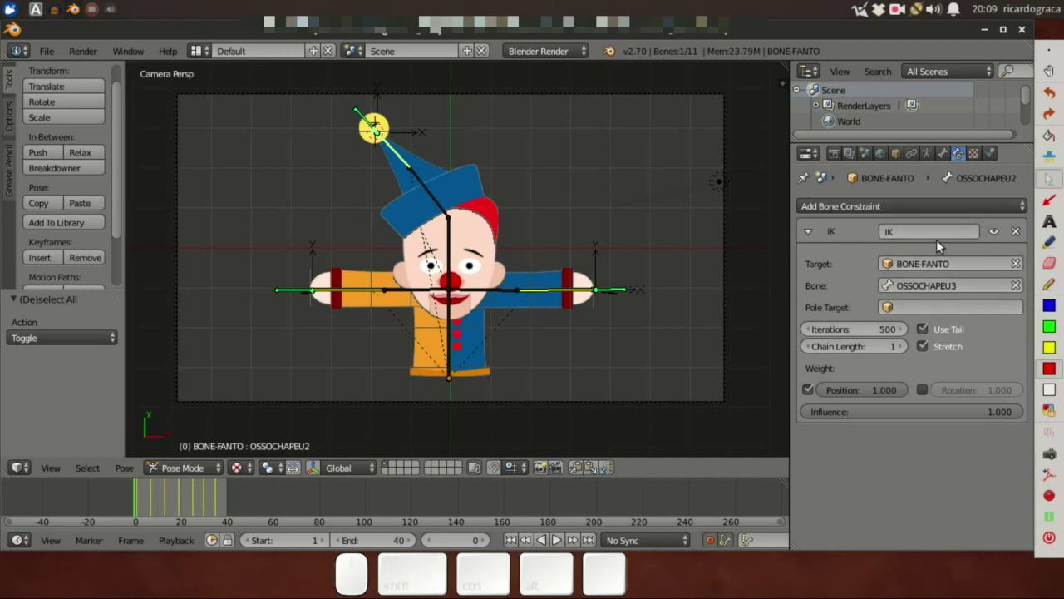
- Inspect the empties vazioBD, vaziochapeu and vazioBE, and examine the Slow Parent settings in vazioBE's Relations Extras
right_click(310, 260)
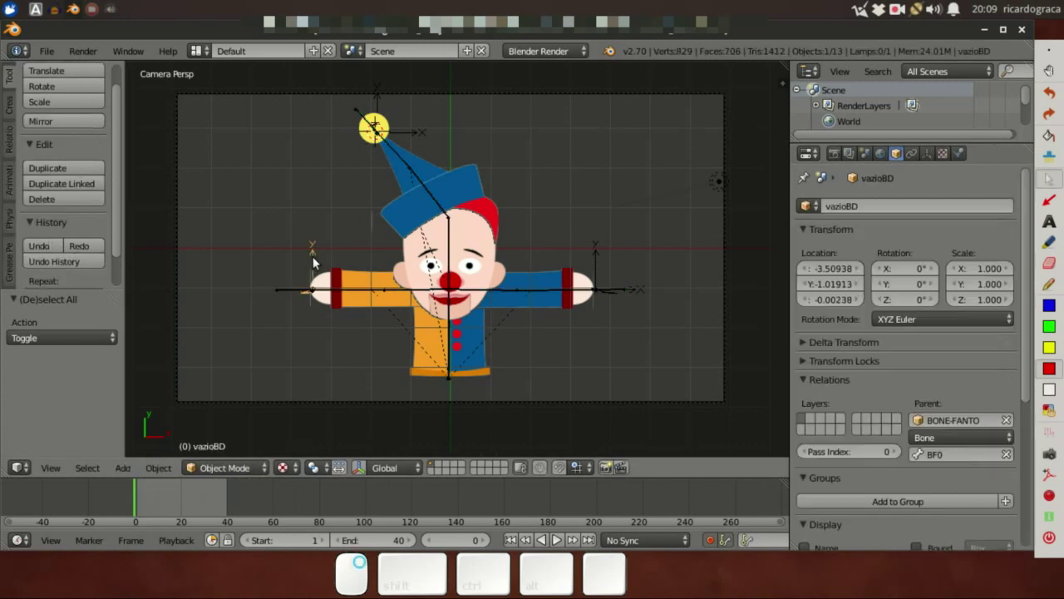
right_click(380, 103)
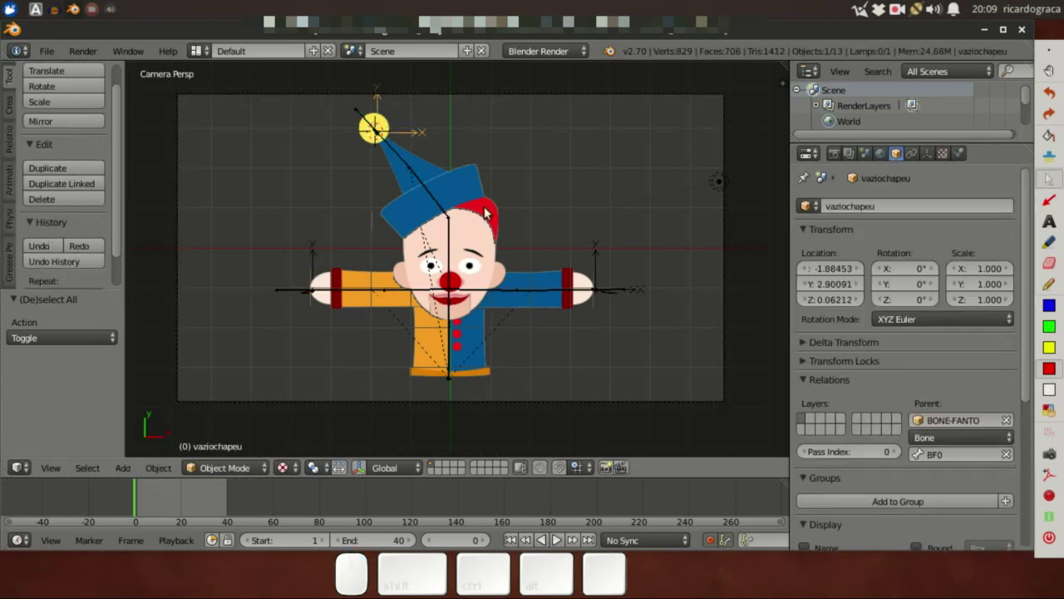
right_click(596, 252)
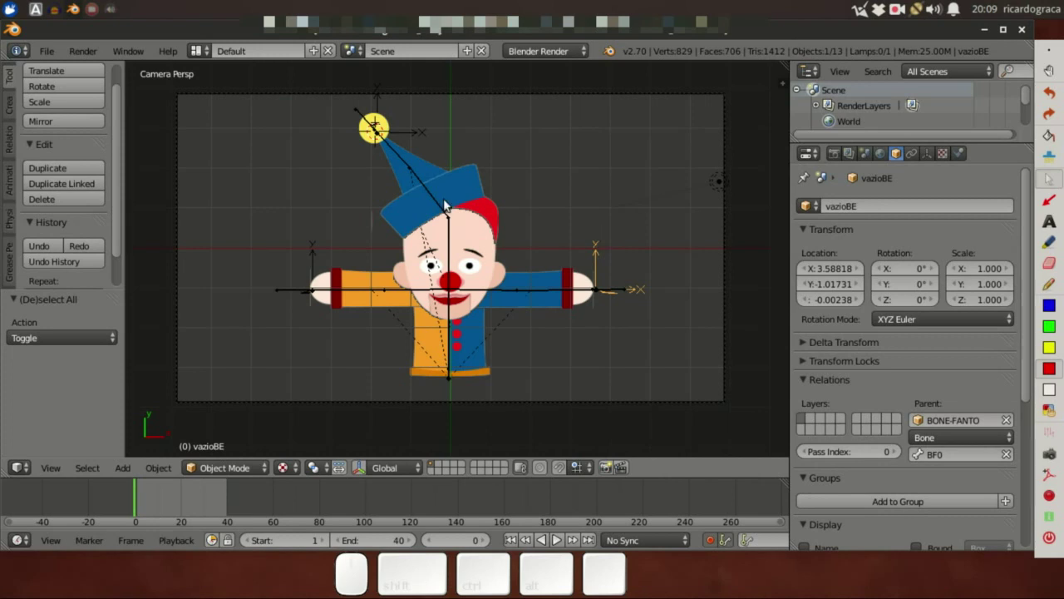
right_click(411, 135)
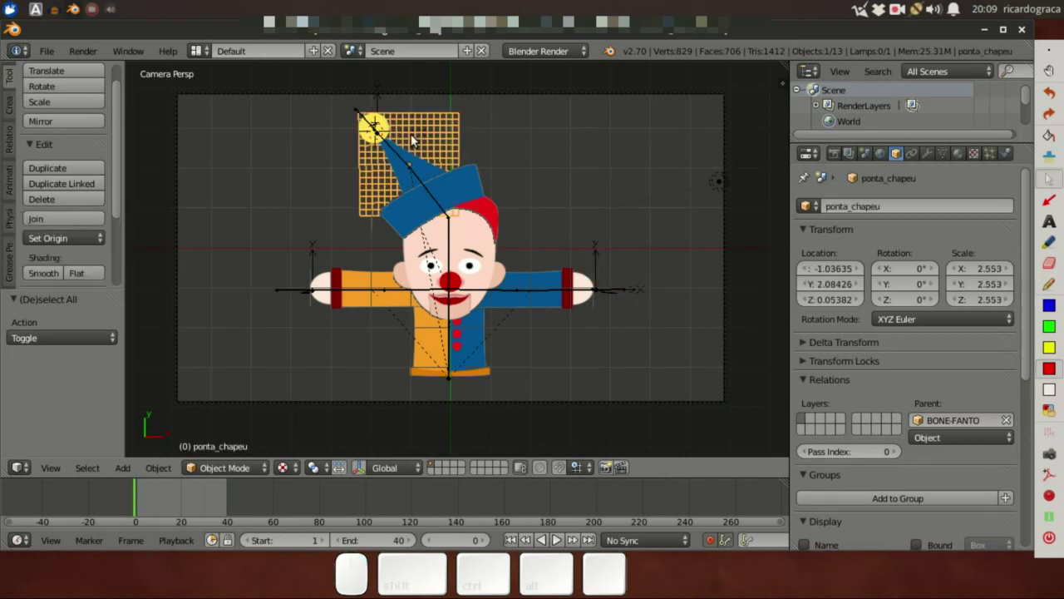
right_click(630, 287)
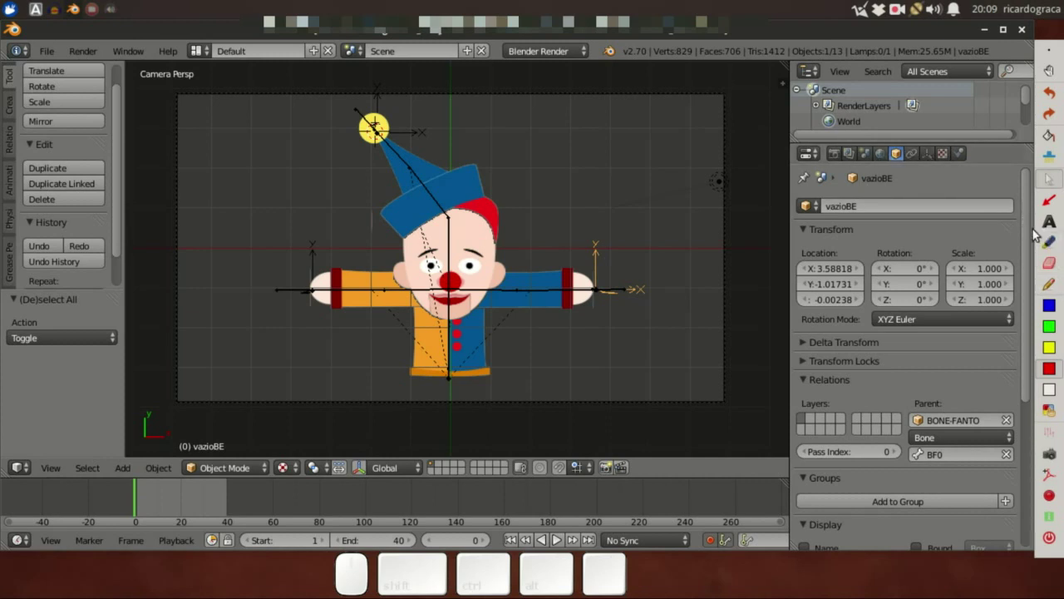
left_click_drag(1026, 225, 1012, 427)
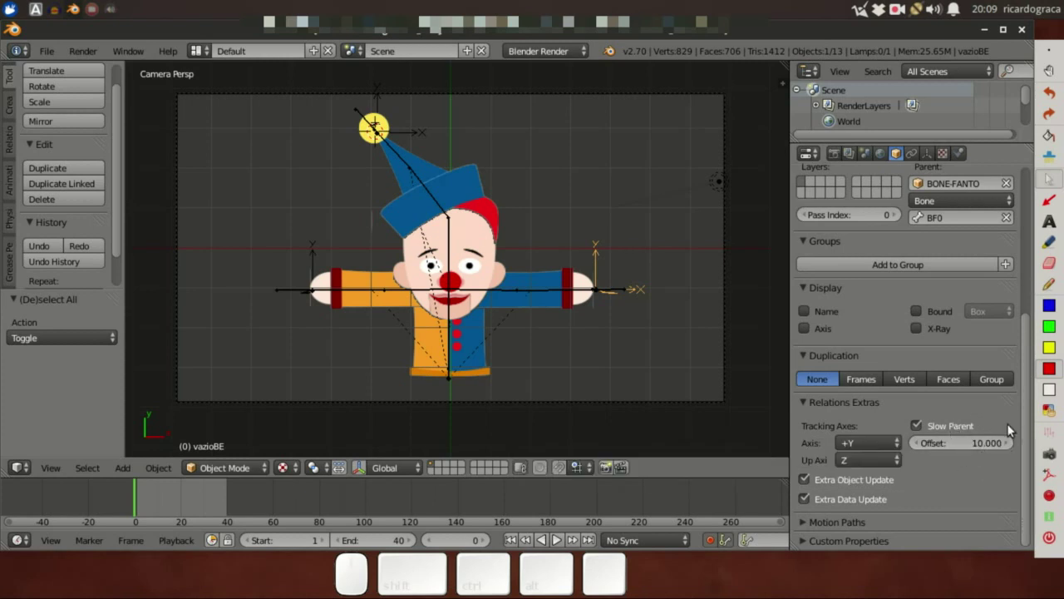
- Mark the Slow Parent settings and the vazioBE empty in red freehand, with an arrow from the empty to the puppet's base bone
left_click(1049, 284)
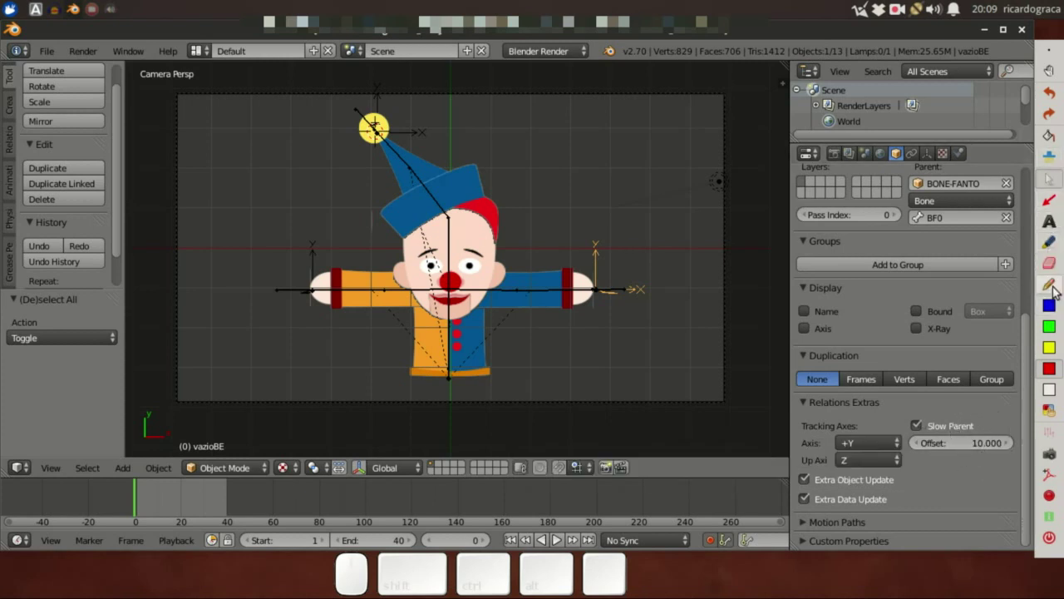
mouse_move(903, 413)
left_mouse_down()
mouse_move(906, 455)
mouse_move(1023, 459)
mouse_move(1012, 412)
mouse_move(903, 414)
left_mouse_up()
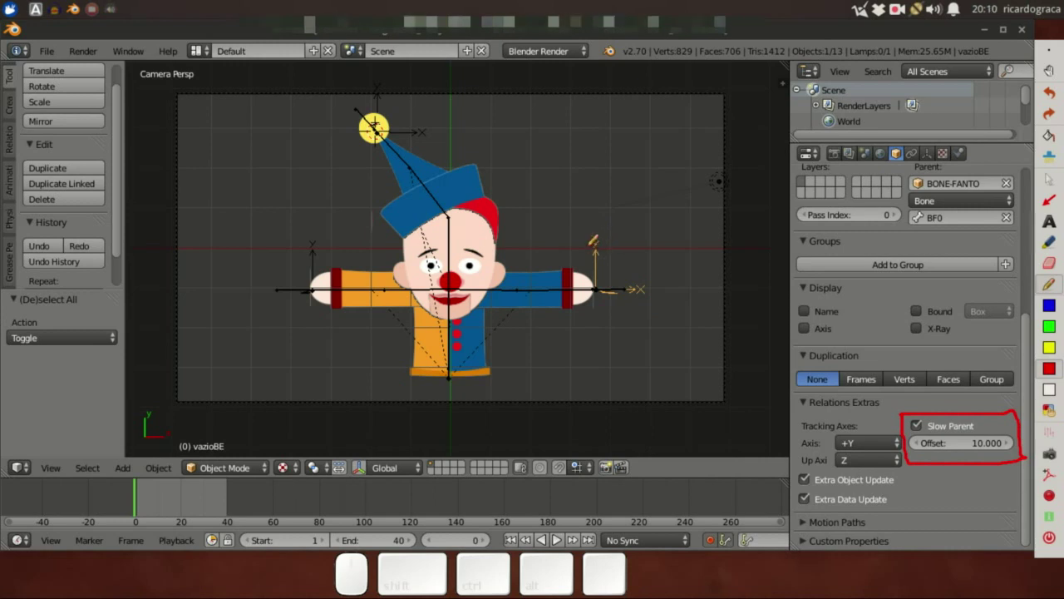
mouse_move(593, 242)
left_mouse_down()
mouse_move(592, 268)
mouse_move(632, 292)
left_mouse_up()
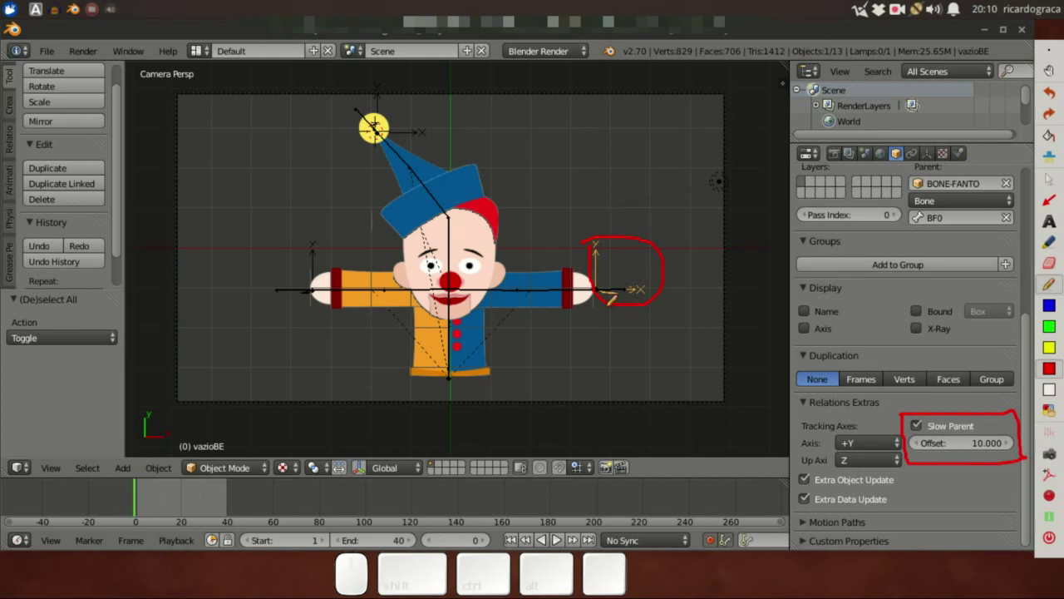
mouse_move(610, 297)
left_mouse_down()
mouse_move(538, 343)
mouse_move(471, 376)
left_mouse_up()
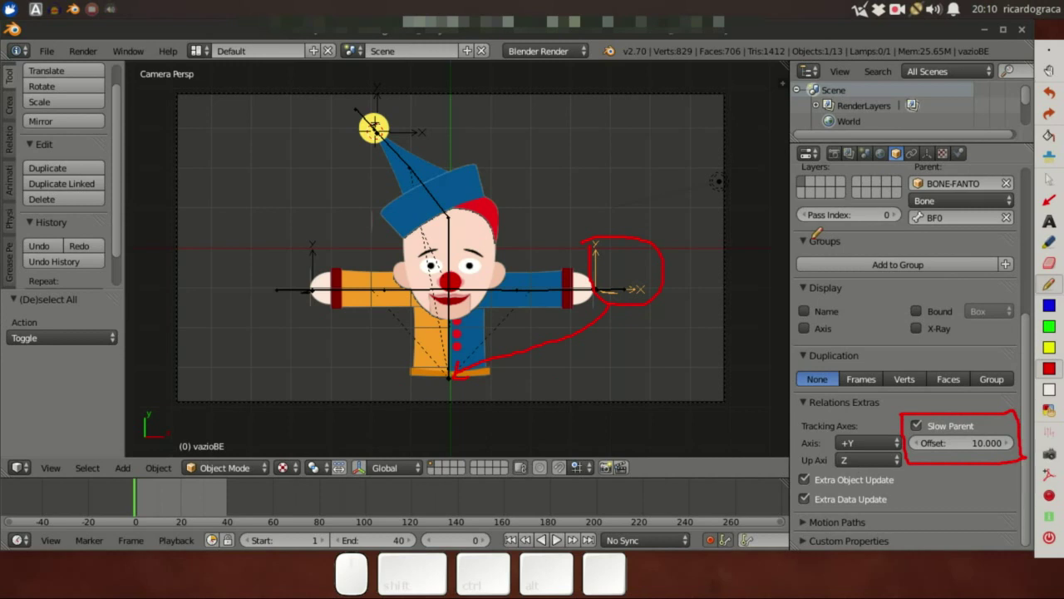
left_click(1049, 178)
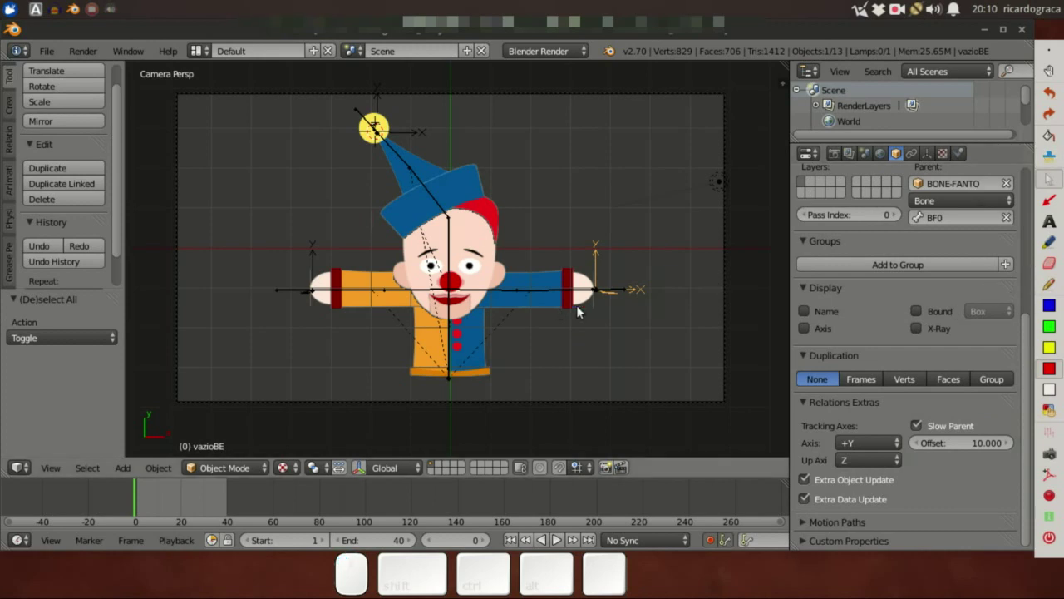
- Display the armature's bones as Octahedral, and review bone BFE3's Copy Location constraint and the animation on the timeline
right_click(615, 295)
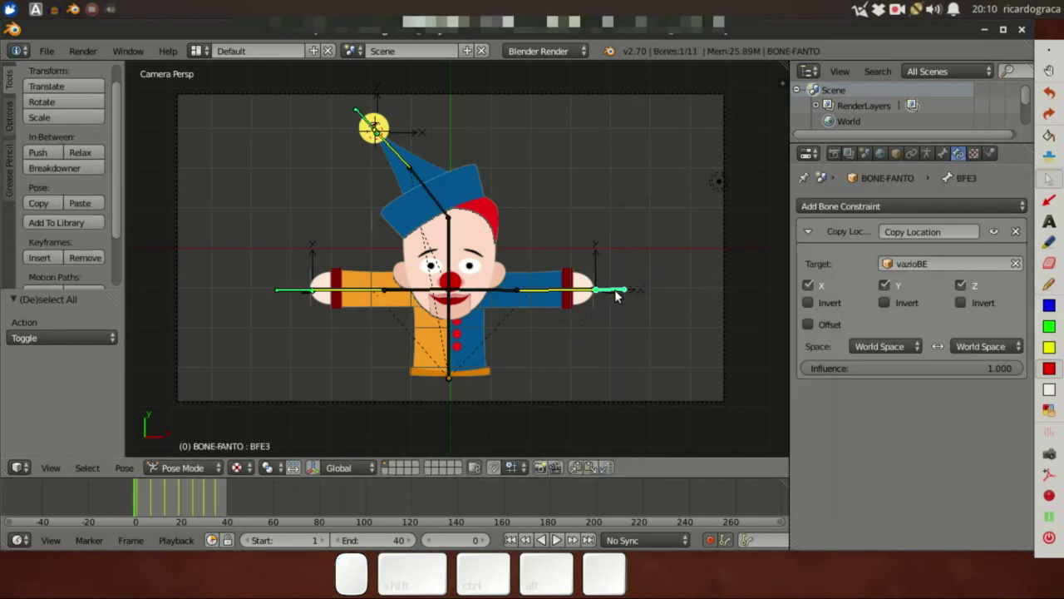
left_click(927, 154)
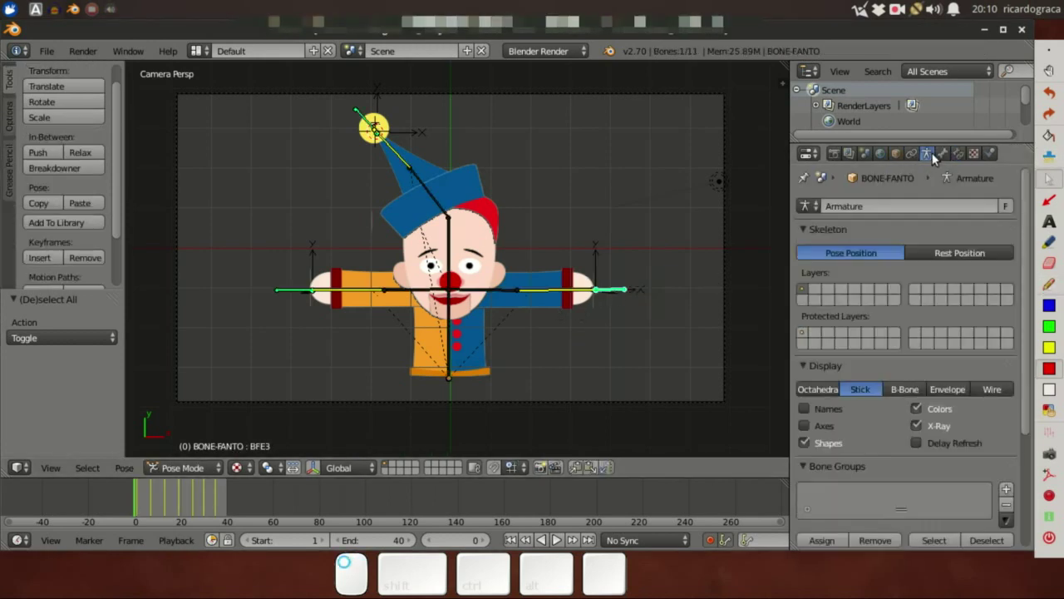
left_click(816, 389)
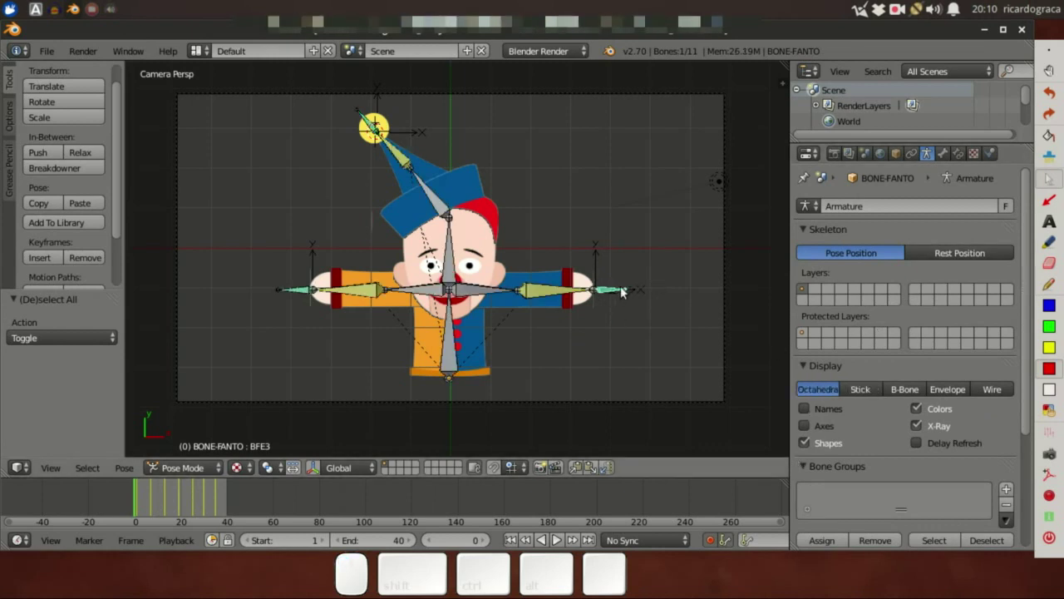
left_click(957, 154)
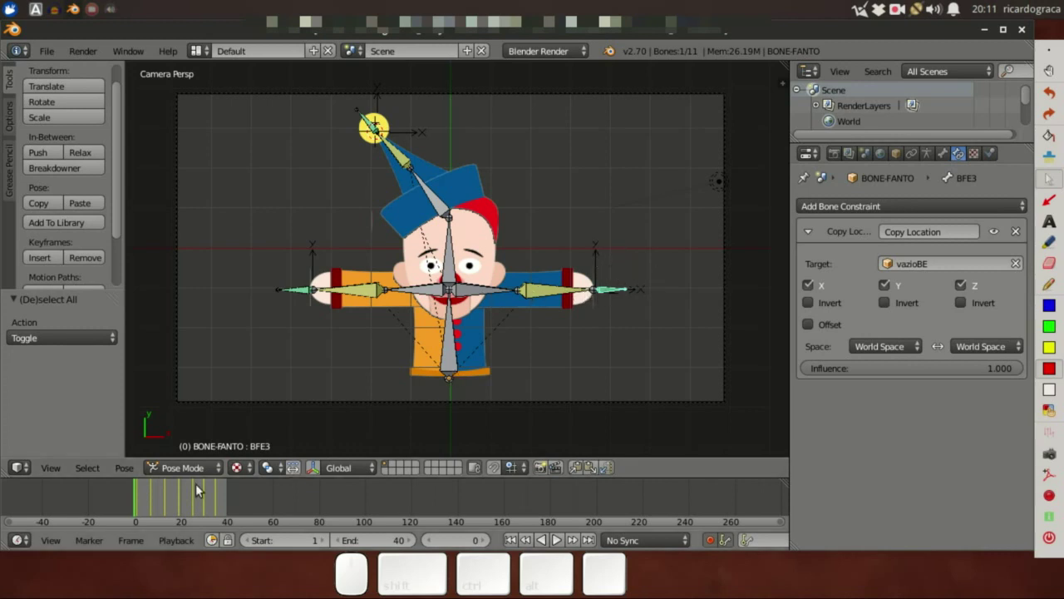
mouse_move(133, 494)
left_mouse_down()
mouse_move(209, 490)
mouse_move(115, 497)
mouse_move(212, 493)
mouse_move(158, 499)
mouse_move(212, 499)
mouse_move(163, 506)
mouse_move(208, 508)
mouse_move(147, 510)
mouse_move(217, 509)
mouse_move(141, 519)
mouse_move(177, 512)
mouse_move(126, 510)
left_mouse_up()
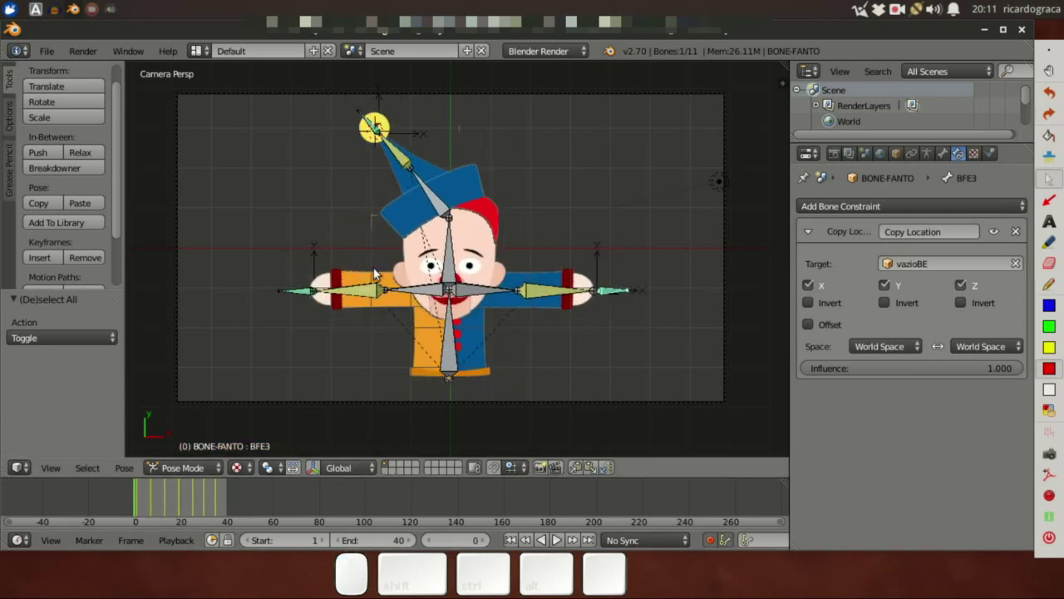
- Start a new file and delete the default cube
left_click(47, 51)
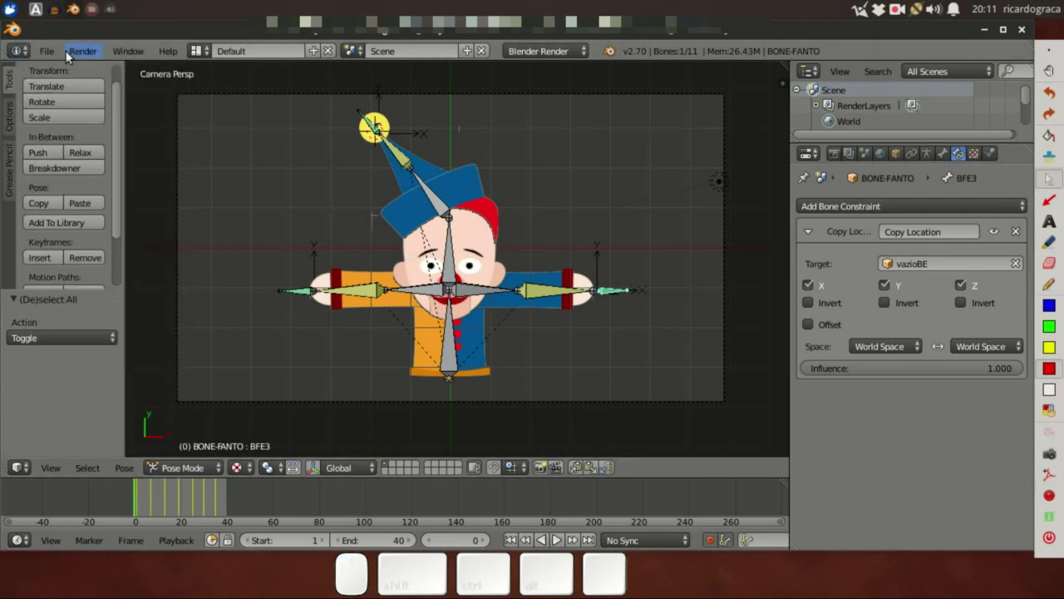
left_click(47, 51)
left_click(69, 83)
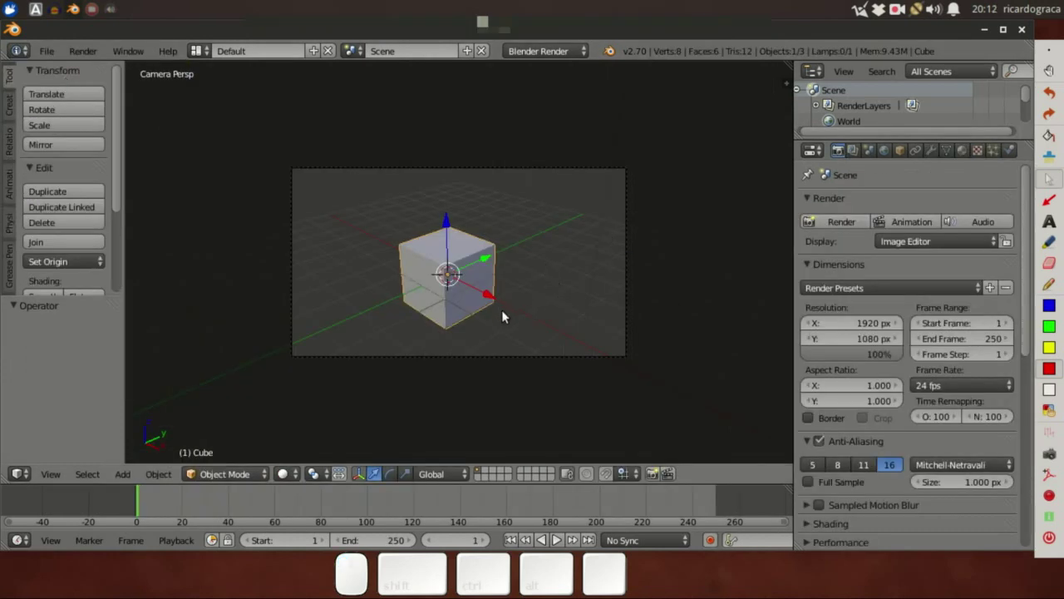
key("Delete")
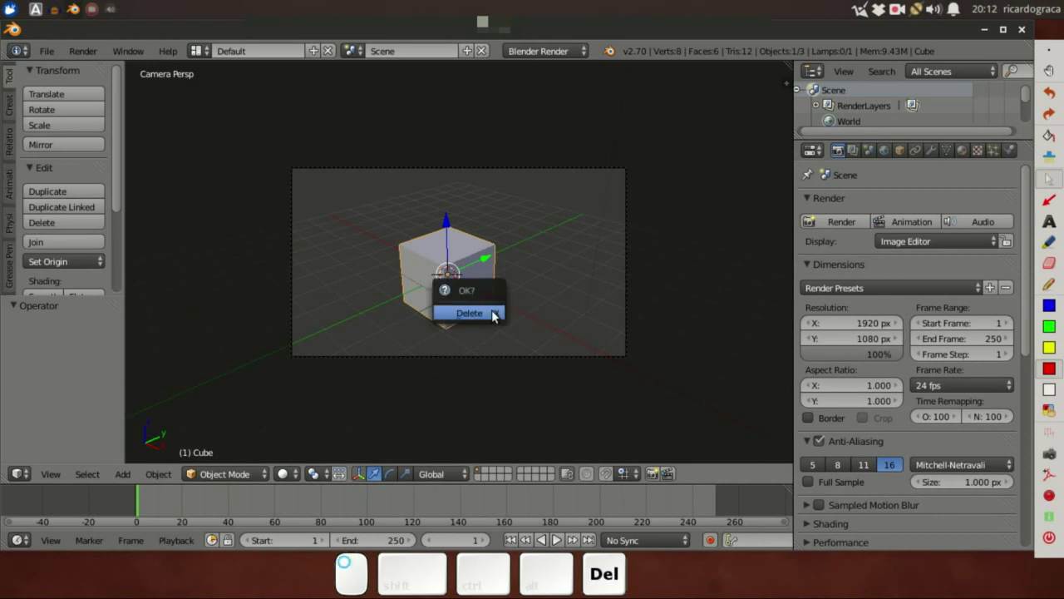
left_click(492, 313)
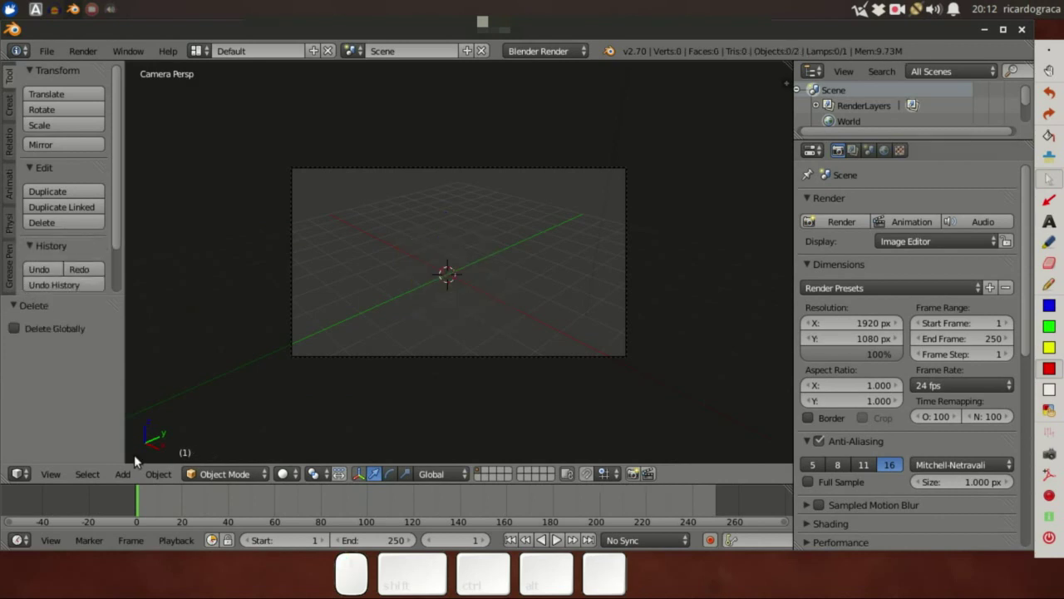
- Switch to the top orthographic view and align the camera to it
left_click(50, 474)
left_click(67, 401)
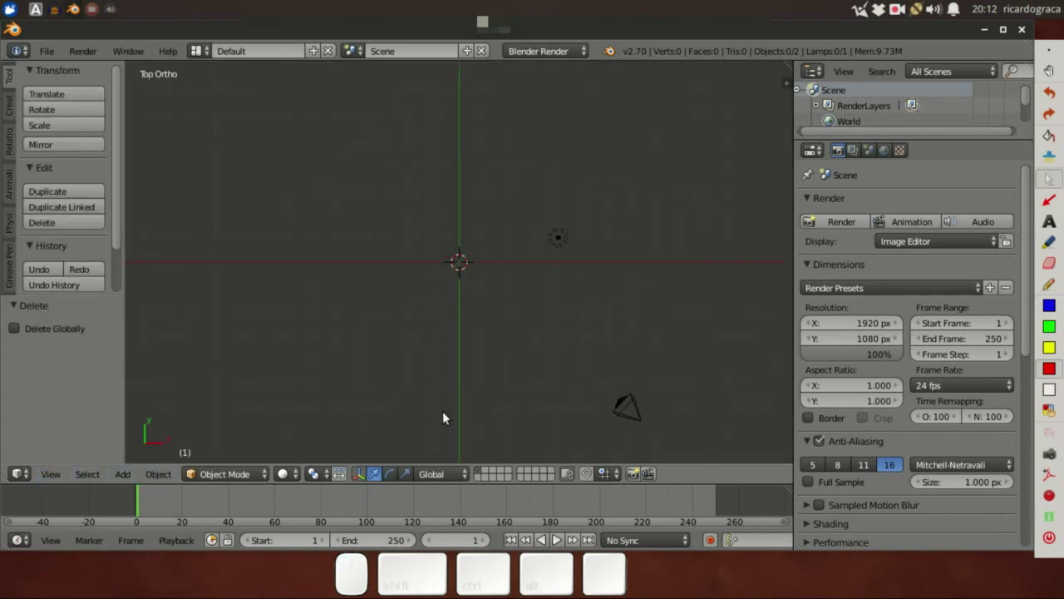
key("ctrl+alt")
key("ctrl+alt+KP_0")
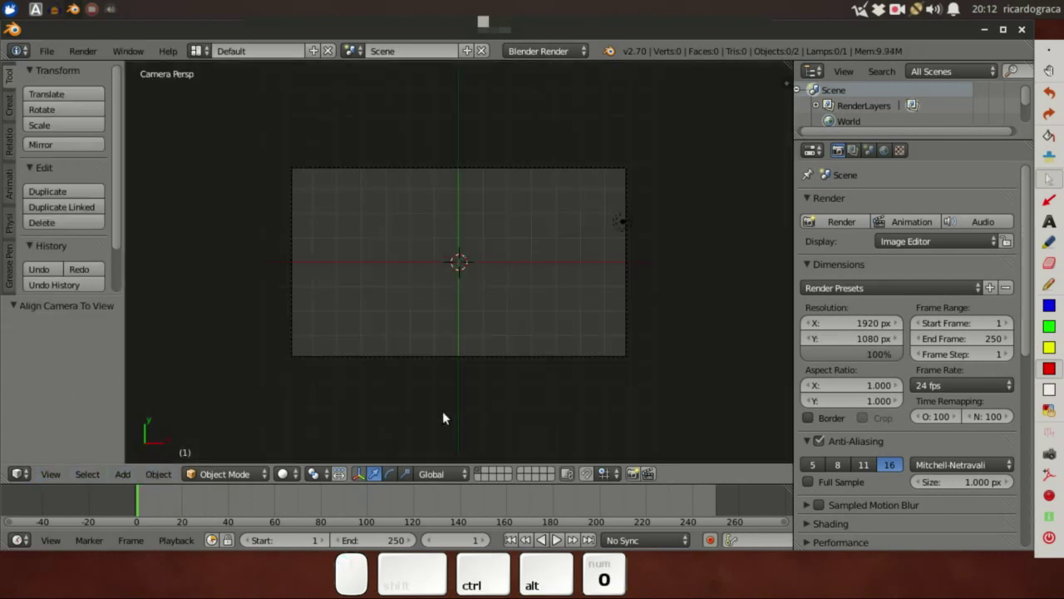
scroll(493, 302, "up", 2)
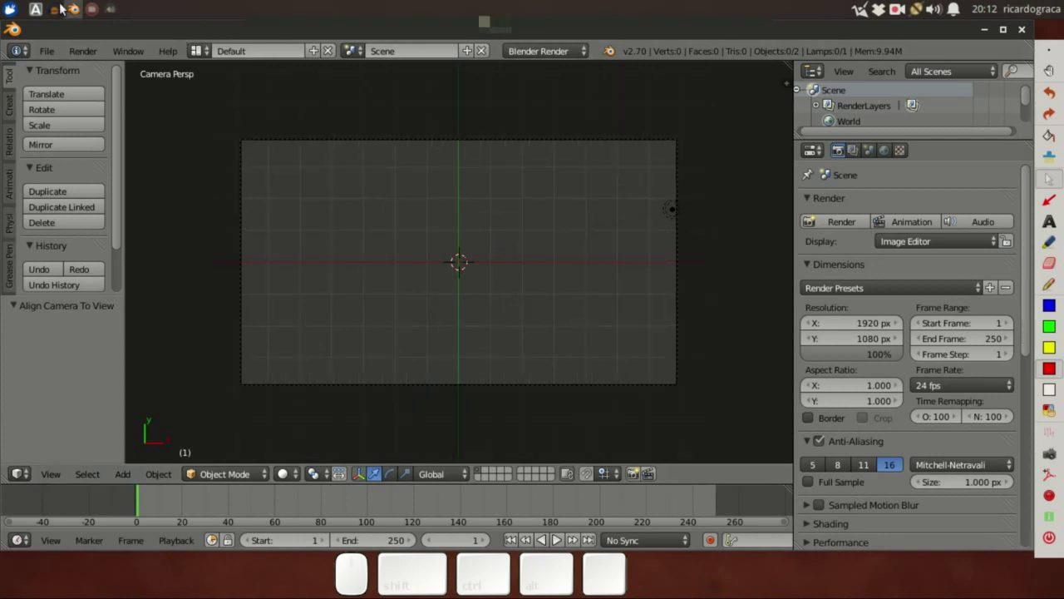
- Import Cabelo.png as a plane with Use Alpha, Z Transparency and Receive Transparent Shadows enabled
left_click(46, 51)
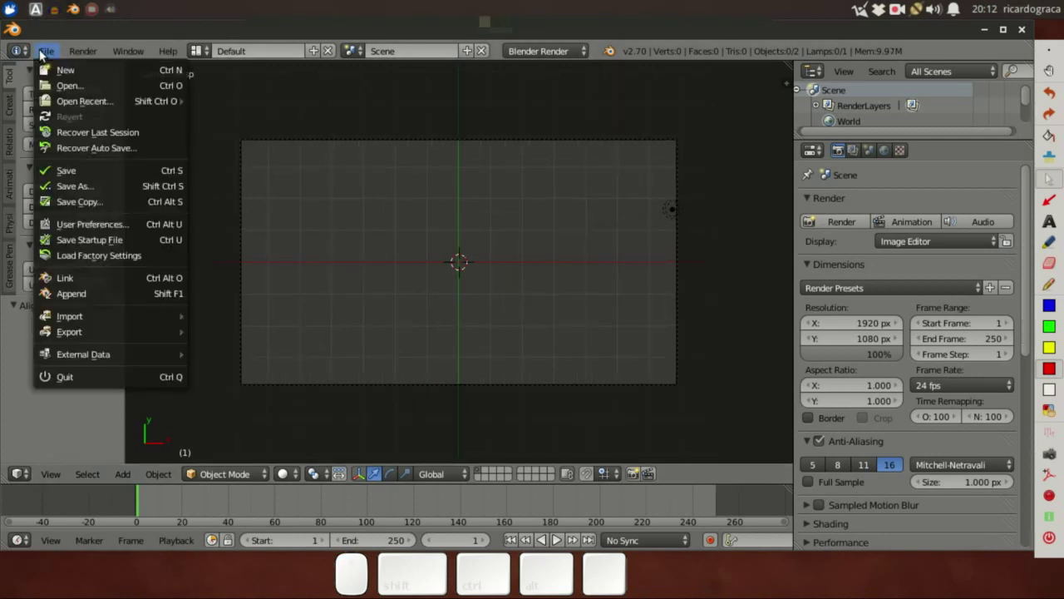
mouse_move(83, 316)
left_click(241, 333)
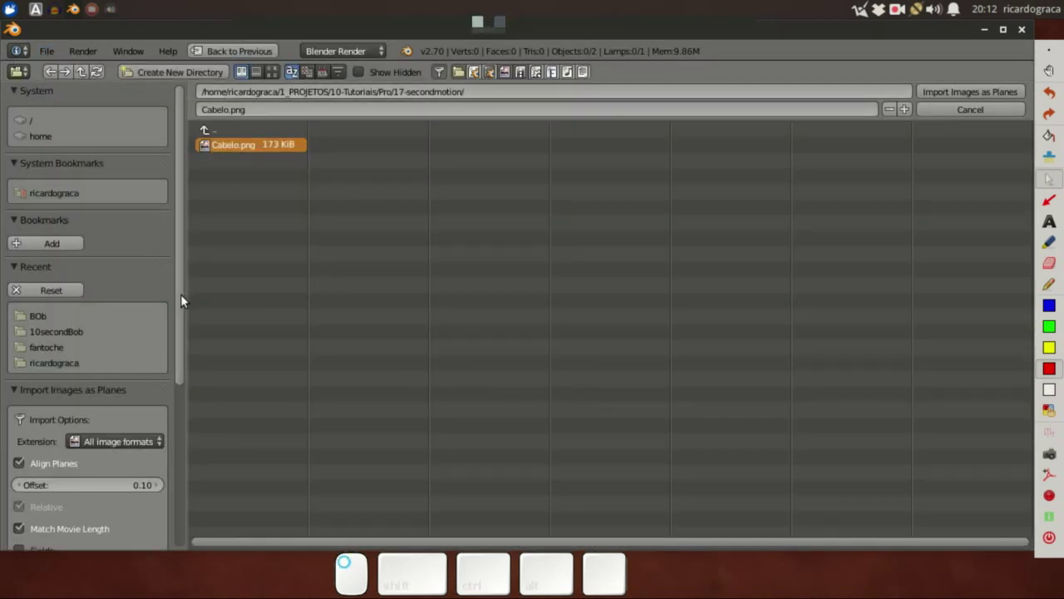
scroll(174, 358, "down", 5)
scroll(166, 419, "down", 3)
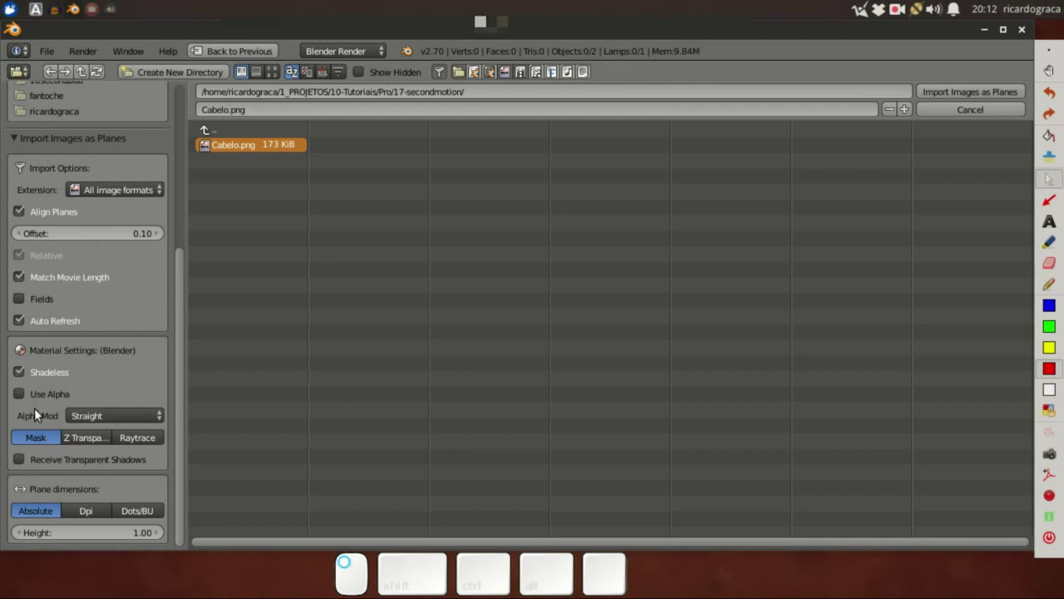
left_click(72, 436)
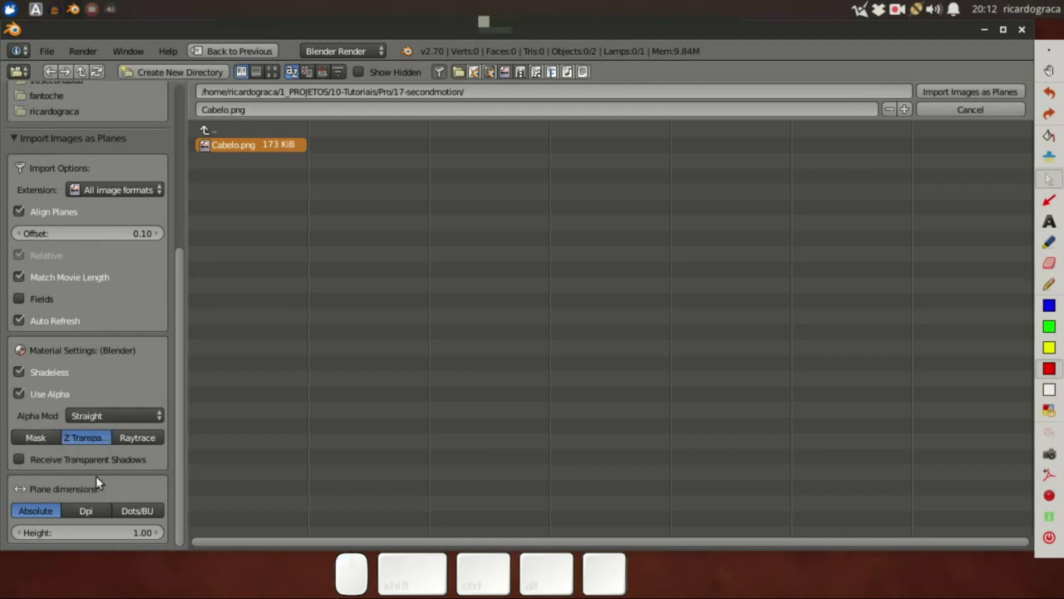
left_click(95, 462)
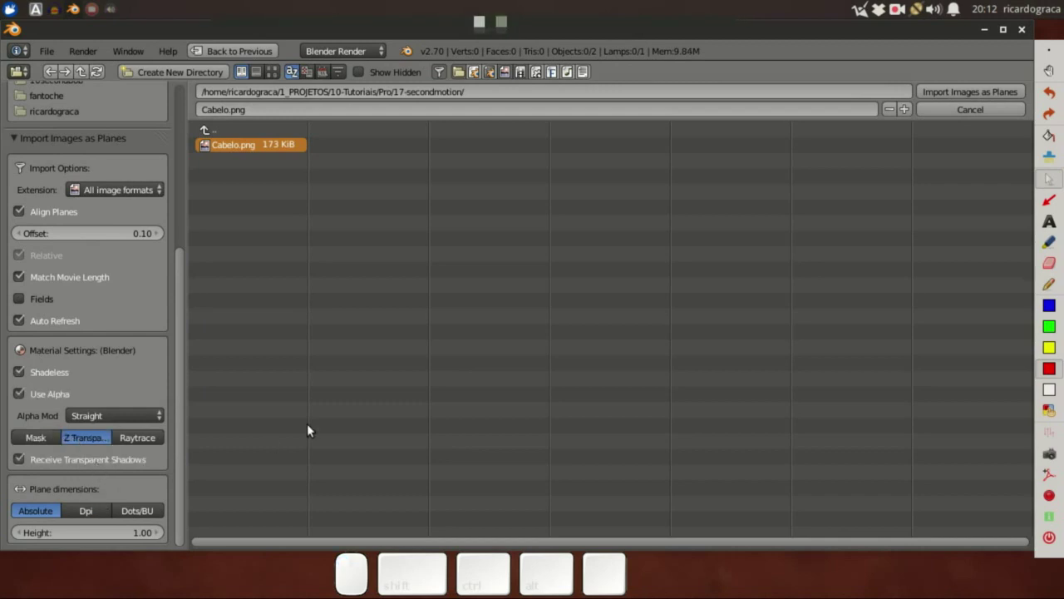
left_click(965, 91)
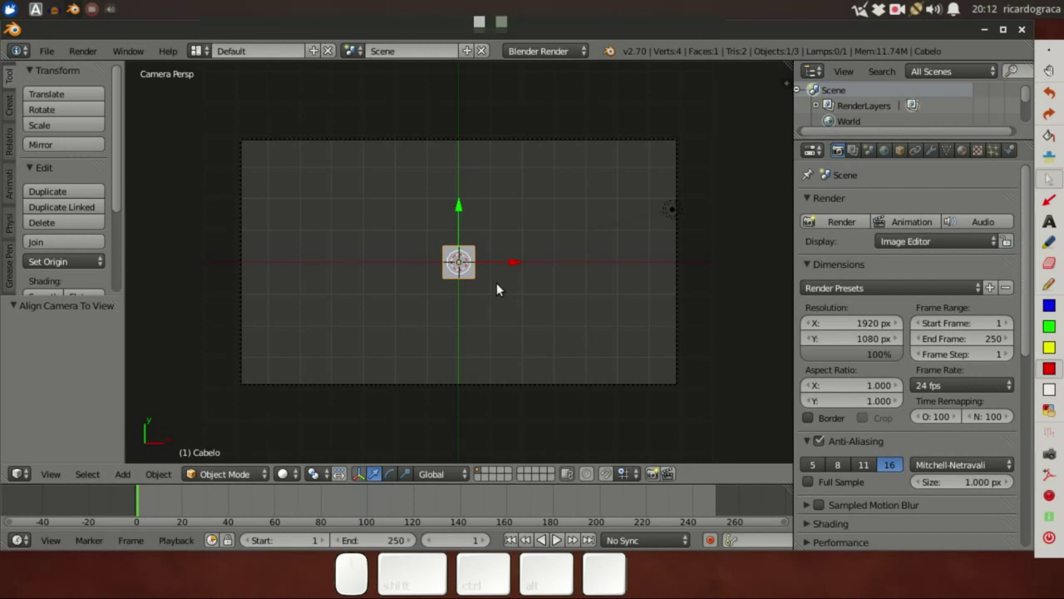
- Scale the Cabelo plane up uniformly by about 5.19
key("s")
left_click(670, 351)
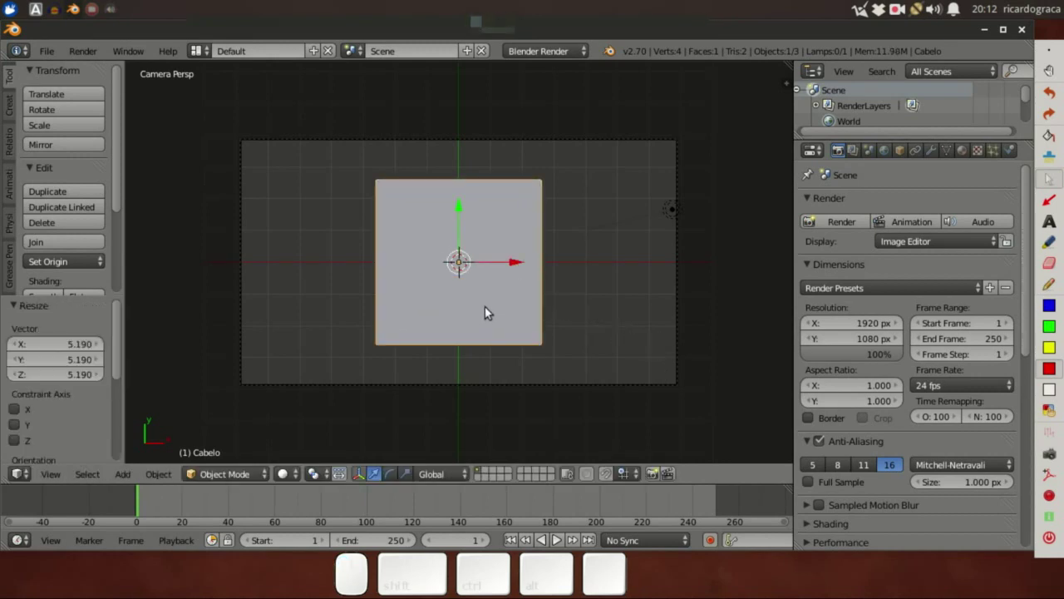
key("ctrl+alt+z")
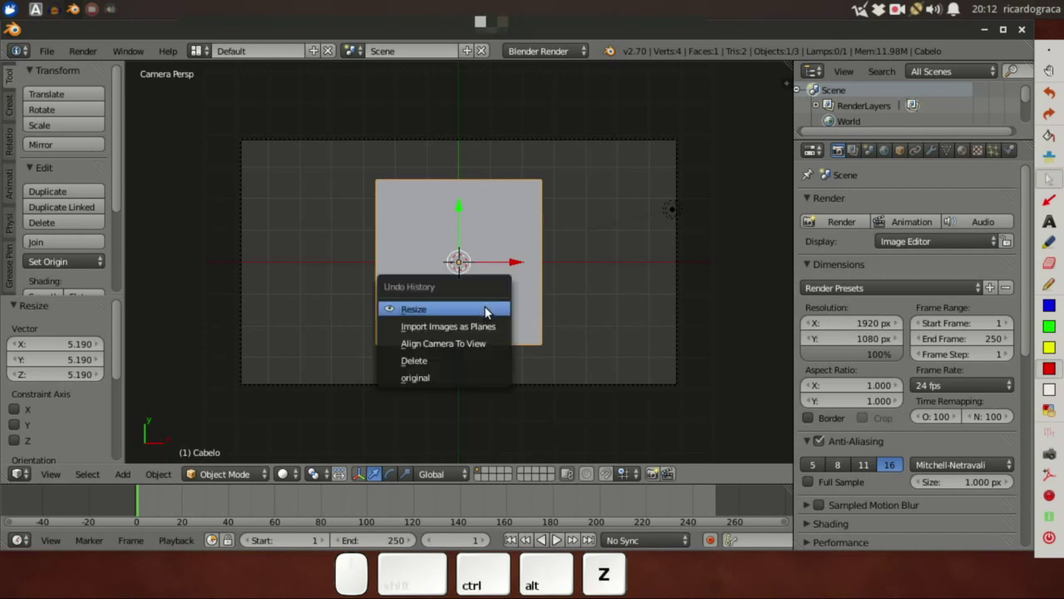
key("Escape")
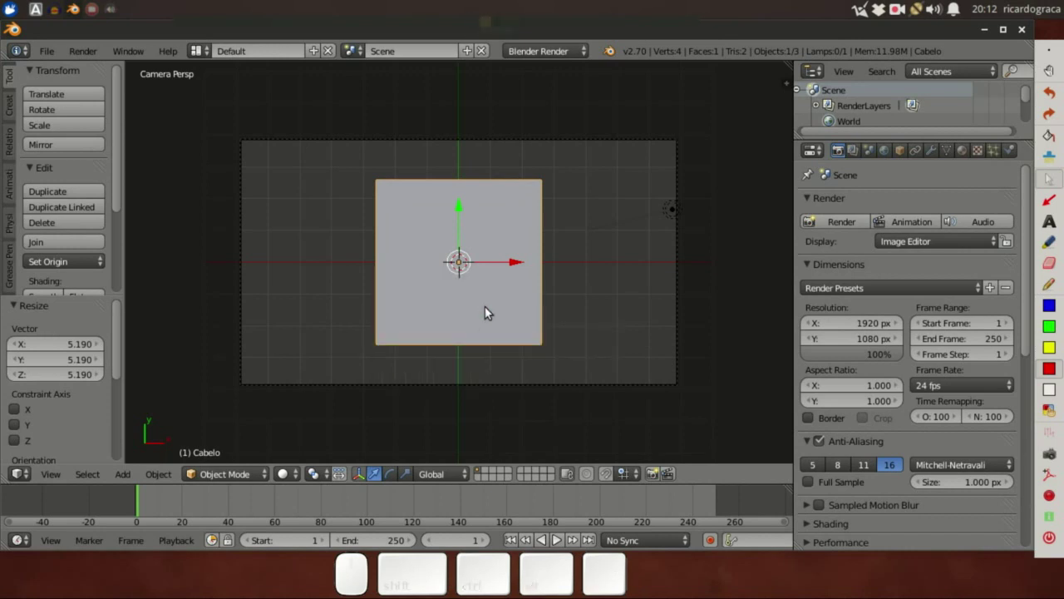
- Show the hair texture on the Cabelo plane in the viewport, rotate the plane exactly 90 degrees and deselect it
key("shift+z")
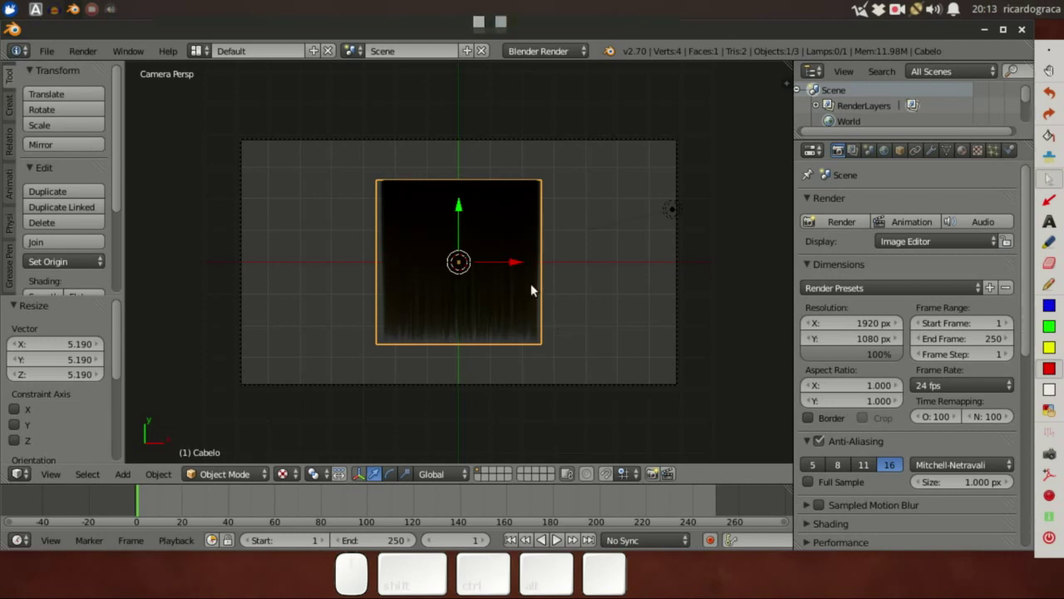
key("r")
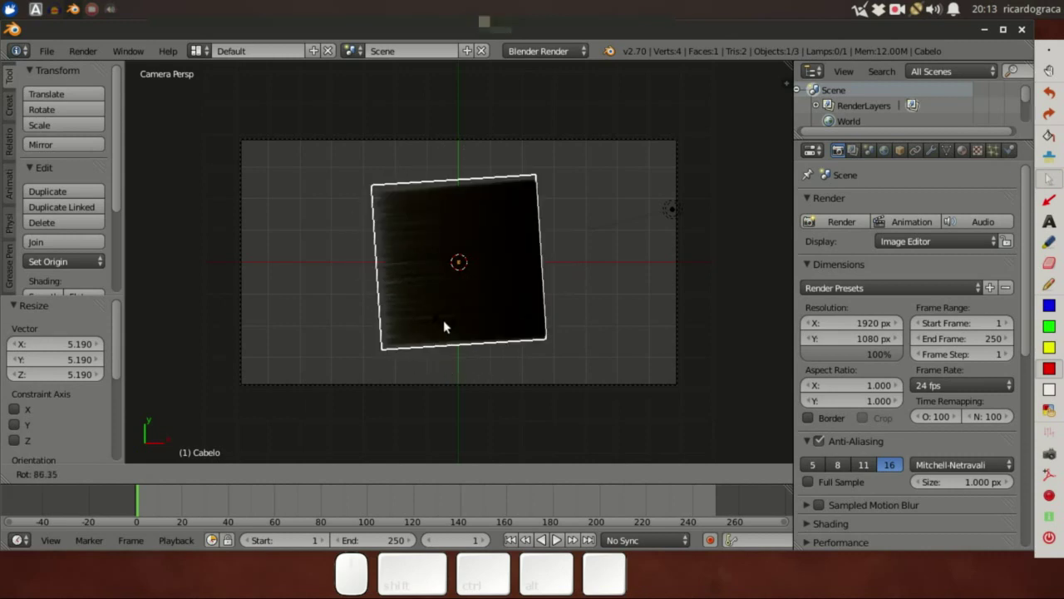
key("ctrl")
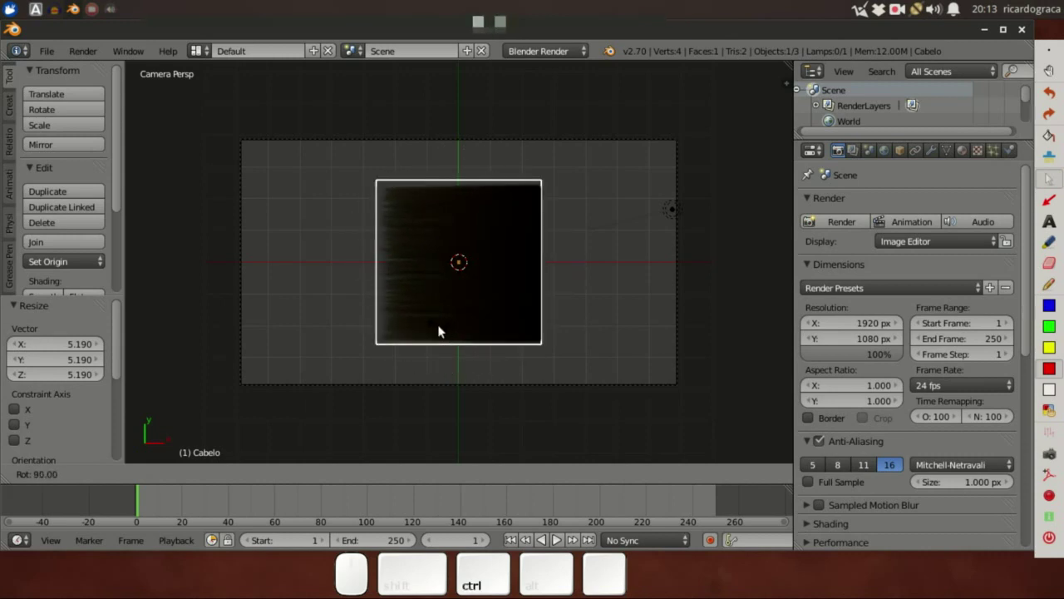
left_click(438, 327)
key("a")
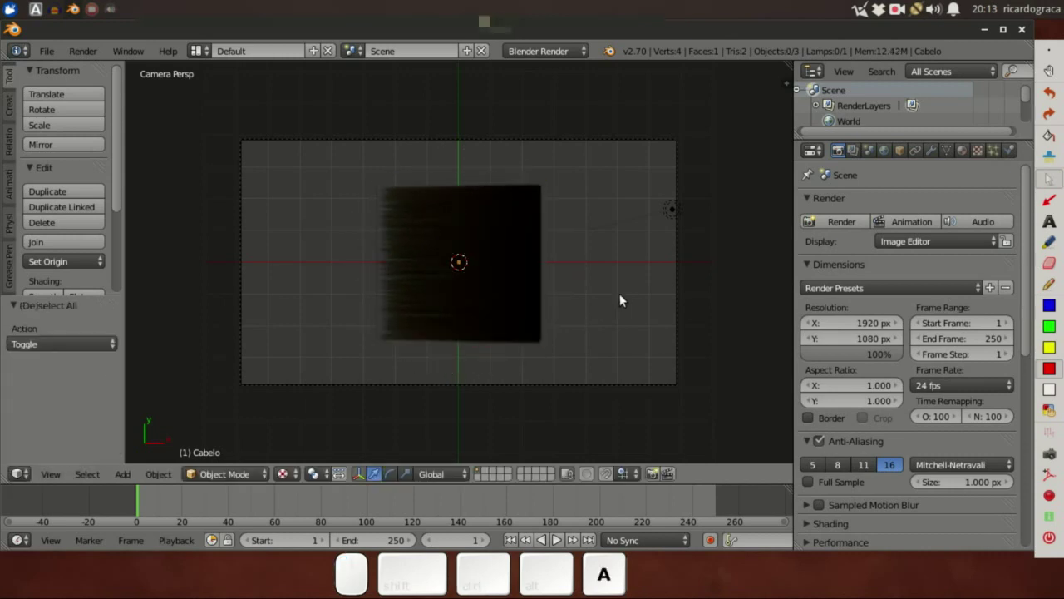
- Select the Cabelo plane and open its texture settings for review
right_click(509, 290)
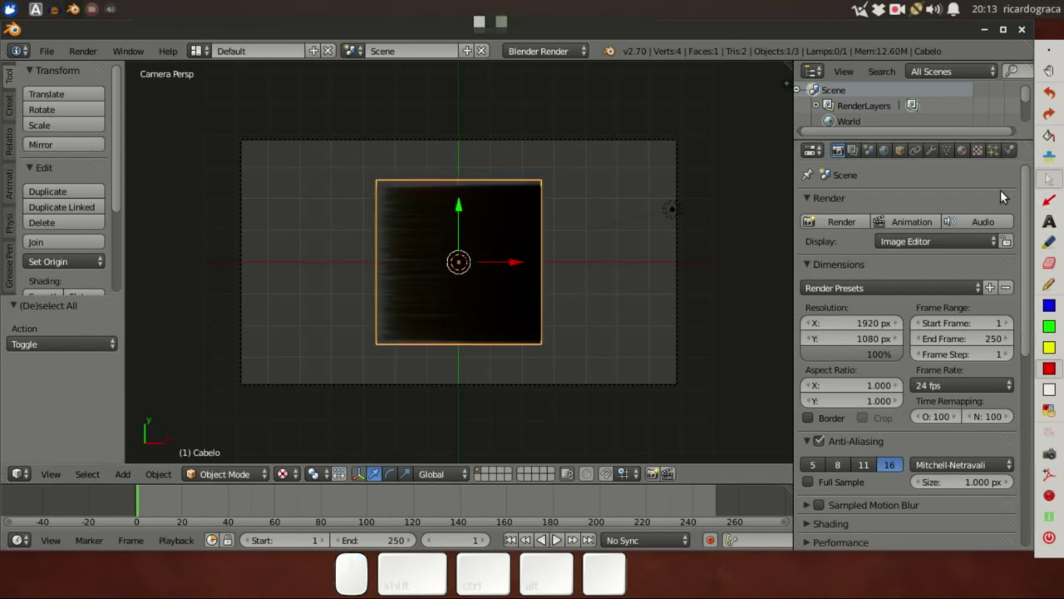
left_click(978, 150)
scroll(1010, 233, "down", 10)
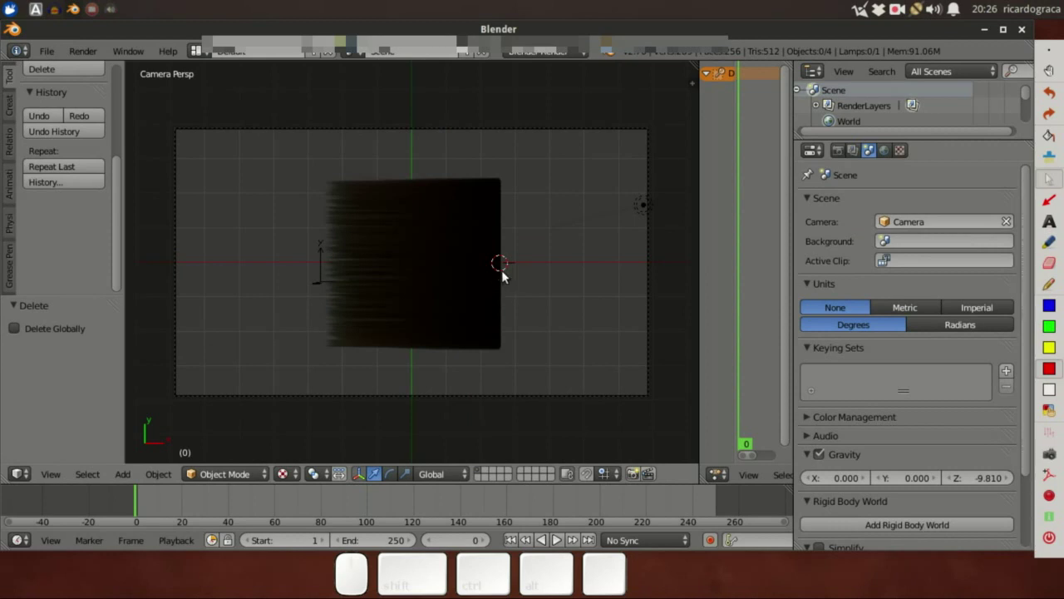
- Add an armature at the 3D cursor on the root edge of the hair plane
key("space")
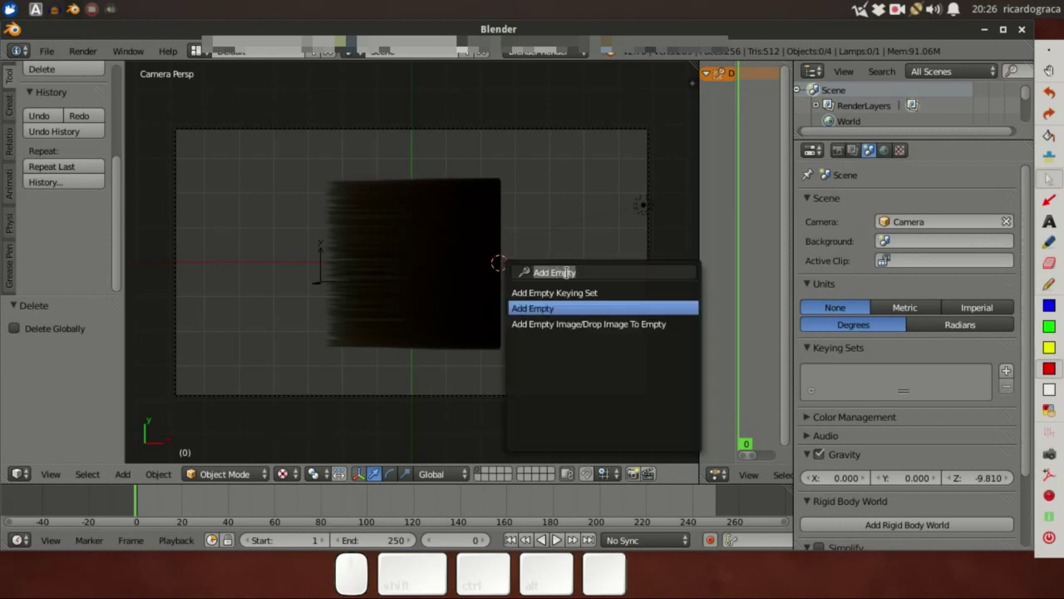
type("arm")
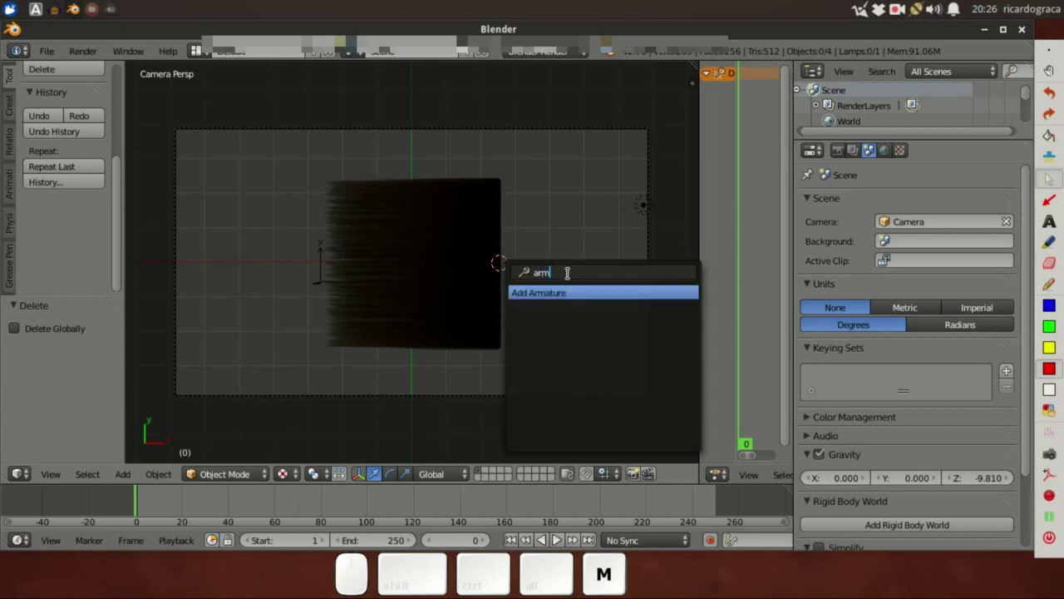
left_click(552, 292)
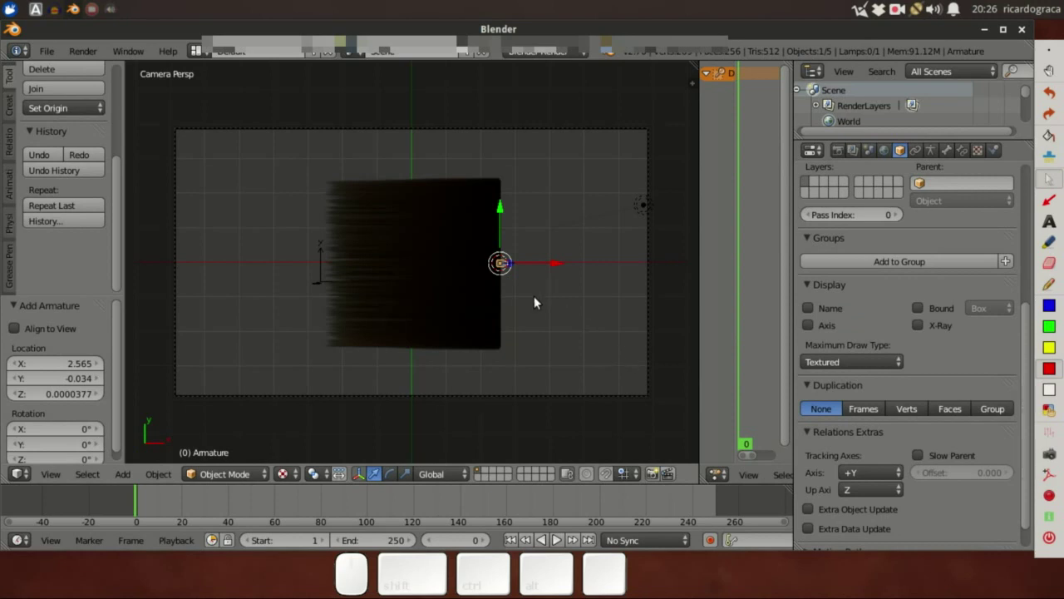
- Set the armature's Y rotation to -90° so its bone points along the hair, and enable its X-Ray display
key("n")
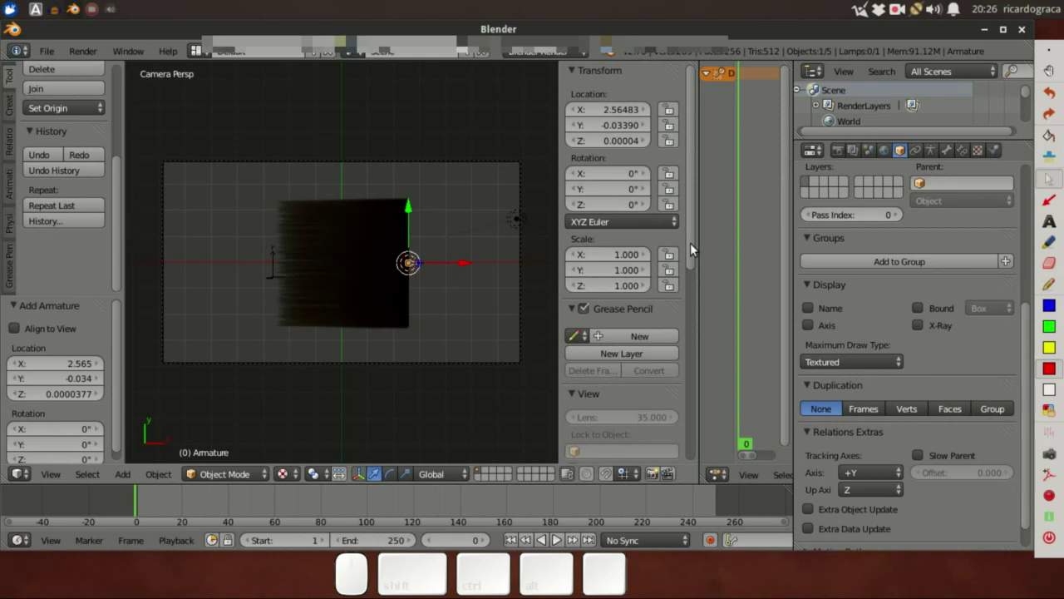
left_click(619, 188)
type("90")
key("Return")
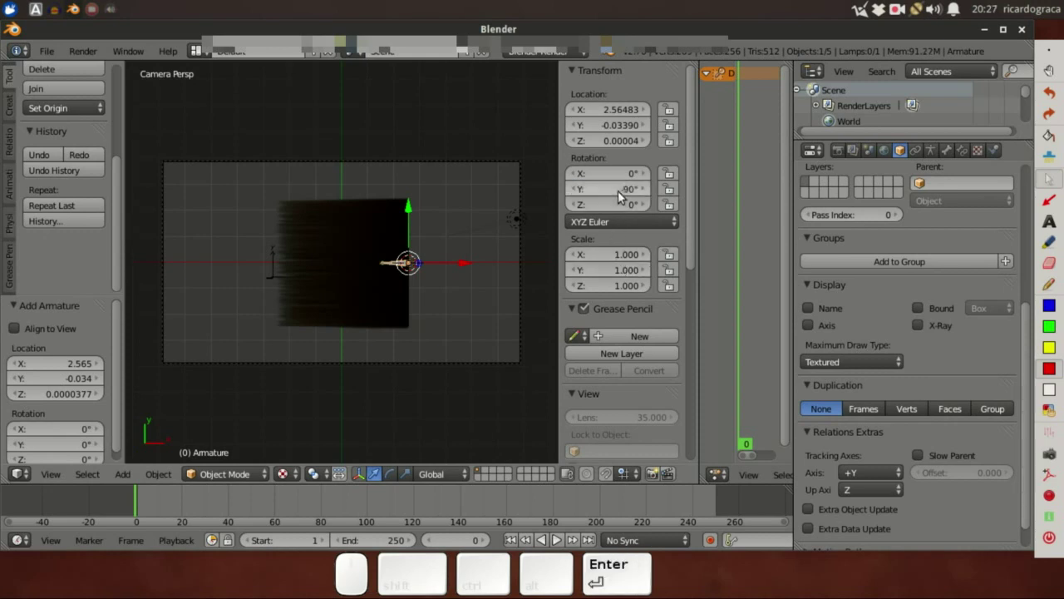
scroll(482, 300, "up", 2)
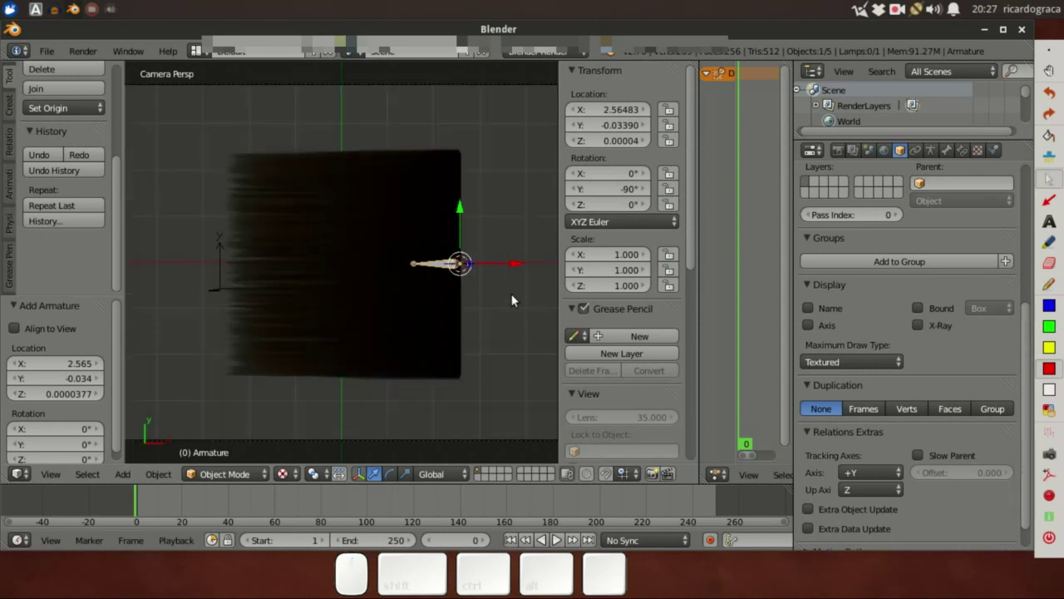
left_click(946, 150)
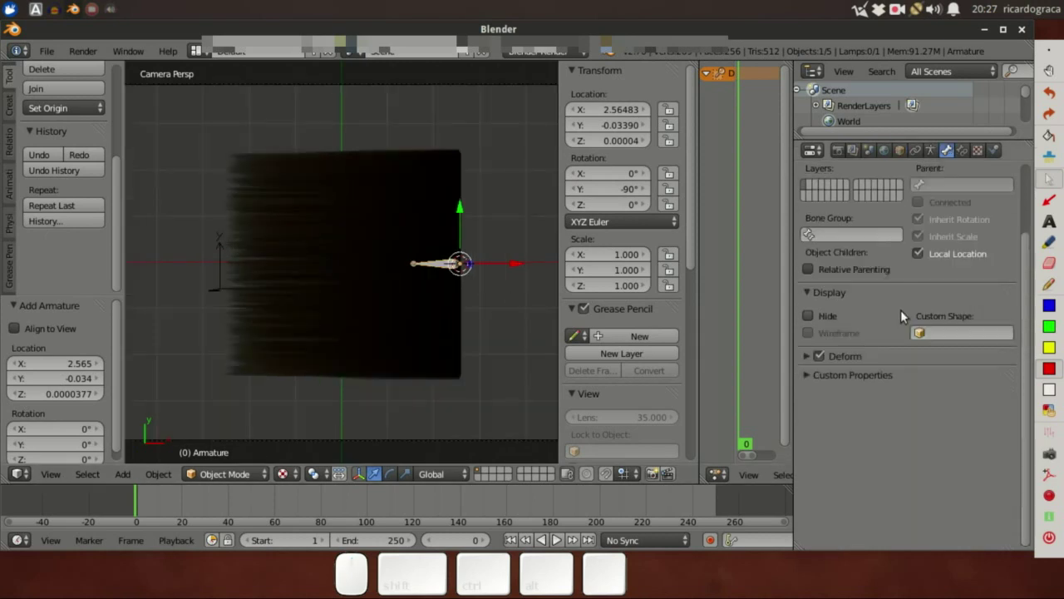
left_click(930, 149)
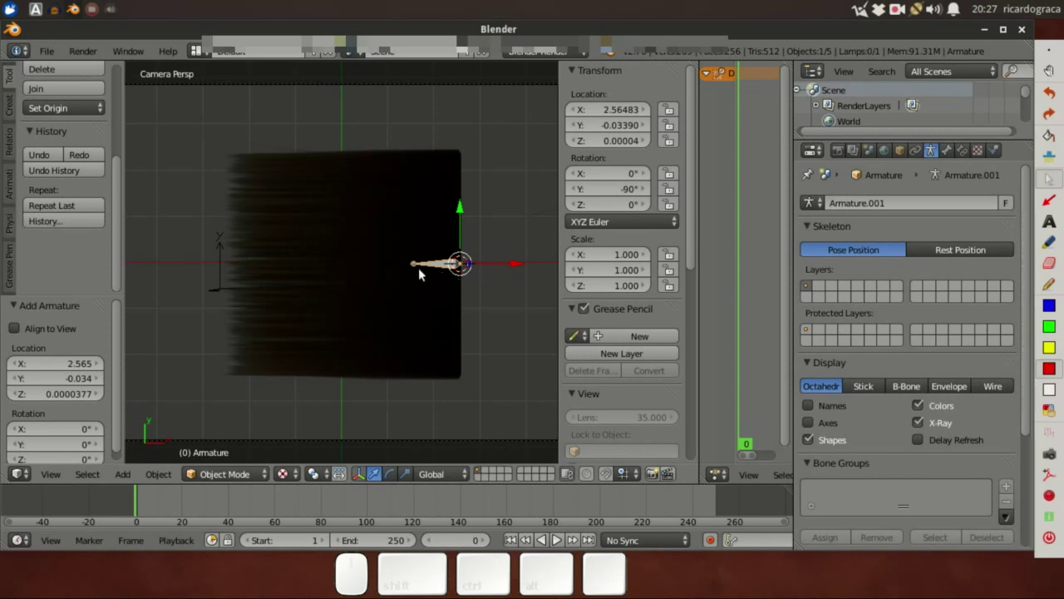
- In Edit Mode, extrude two chained bones along X from the first bone's tip, about 3.2 and 2.1 units long
key("Tab")
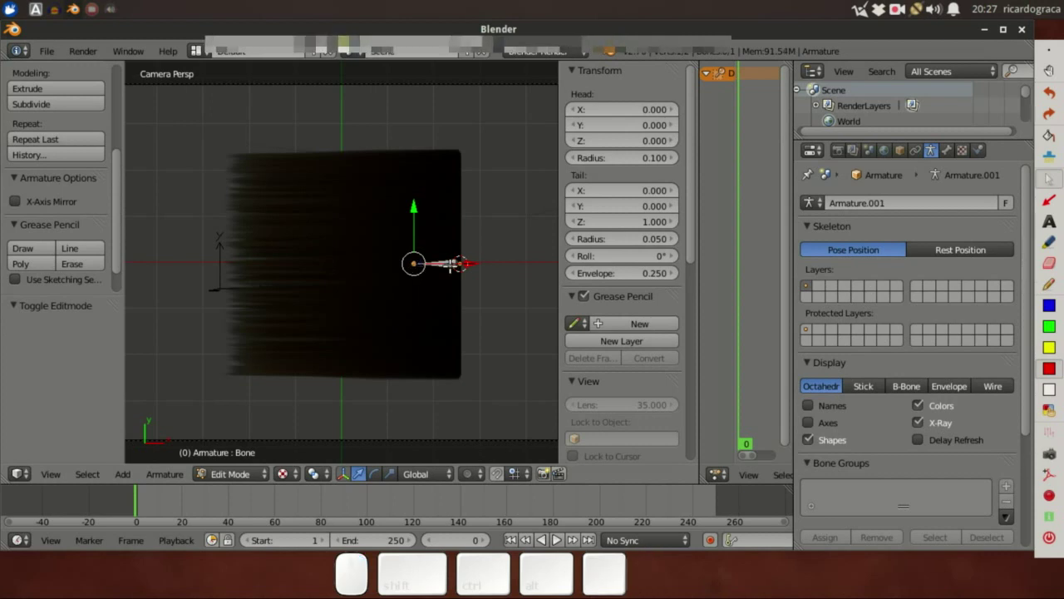
key("e")
key("x")
left_click(295, 263)
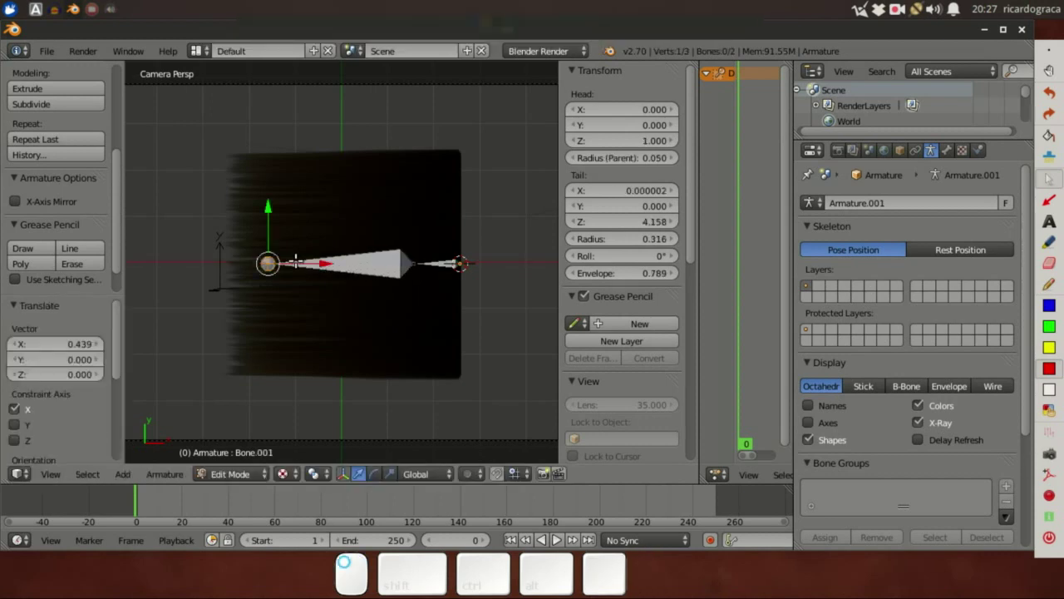
key("e")
key("x")
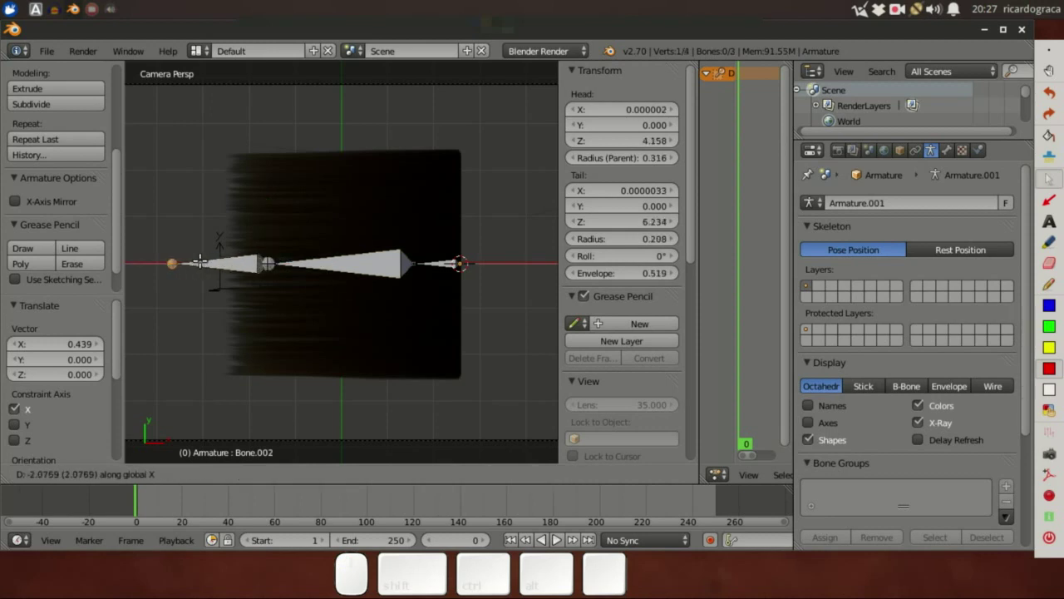
left_click(200, 262)
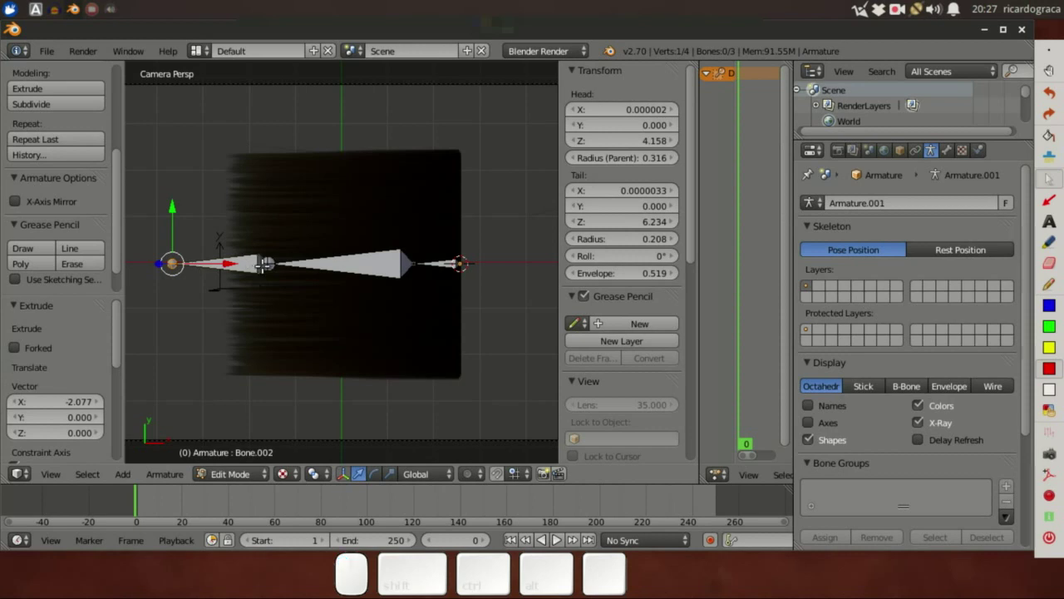
- Move the joint between the last two bones about -0.625 along X to the hair tips
right_click(264, 262)
key("g")
key("x")
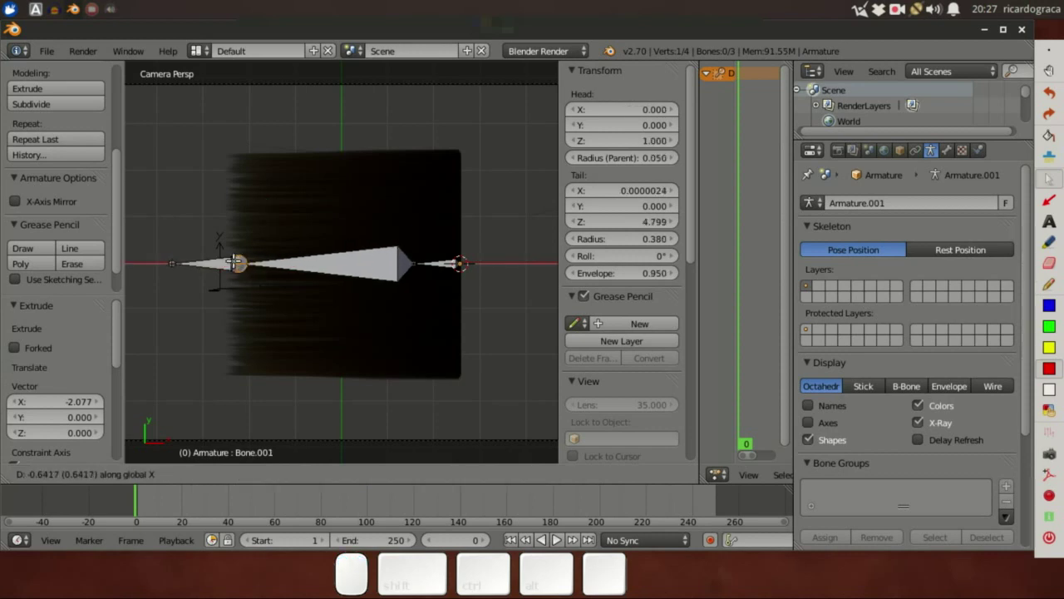
left_click(236, 262)
- Clear the parent of the end bone, Bone.002, and turn off its Deform option
right_click(201, 264)
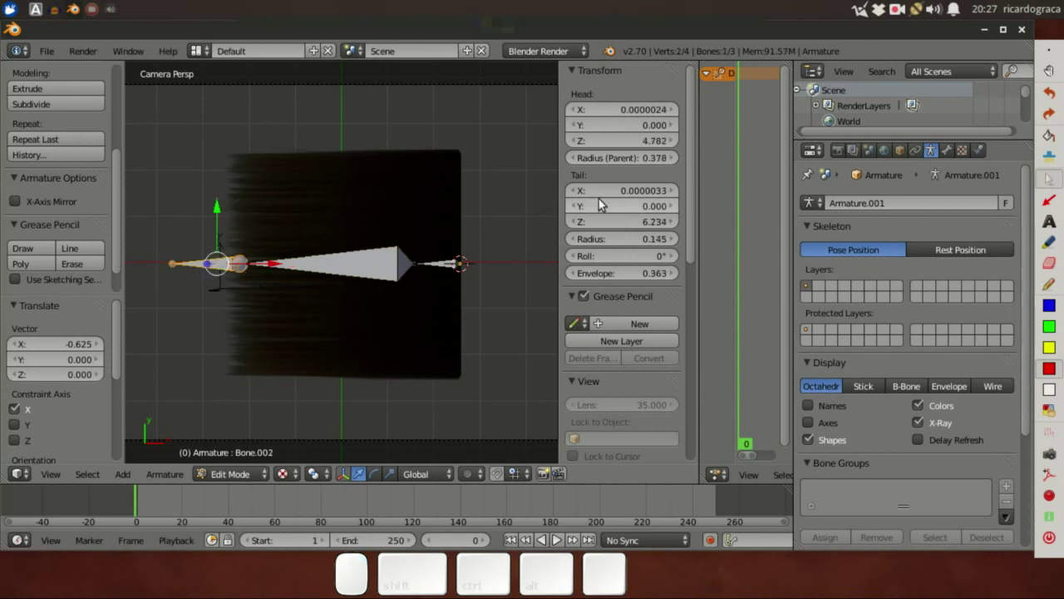
left_click(948, 150)
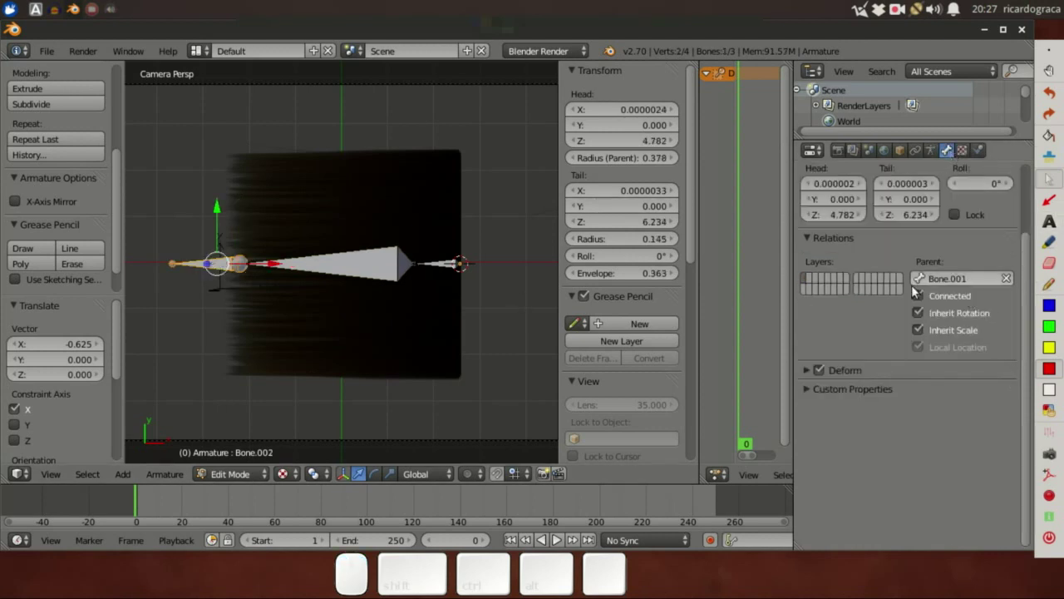
left_click(1006, 278)
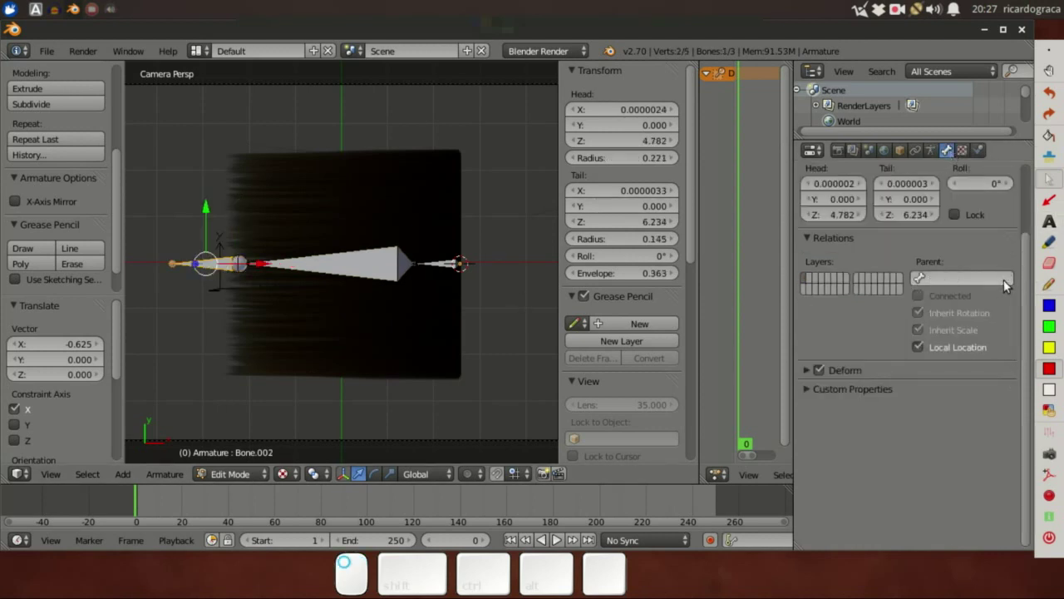
left_click(818, 370)
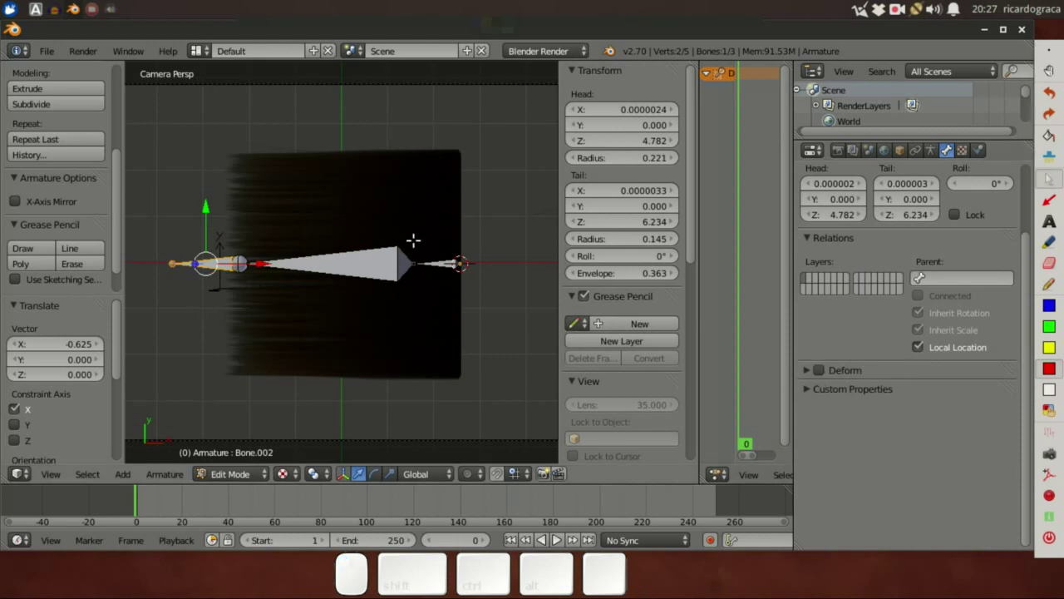
- Switch the armature to Pose Mode and add an Inverse Kinematics constraint to the middle bone, Bone.001
right_click(366, 264)
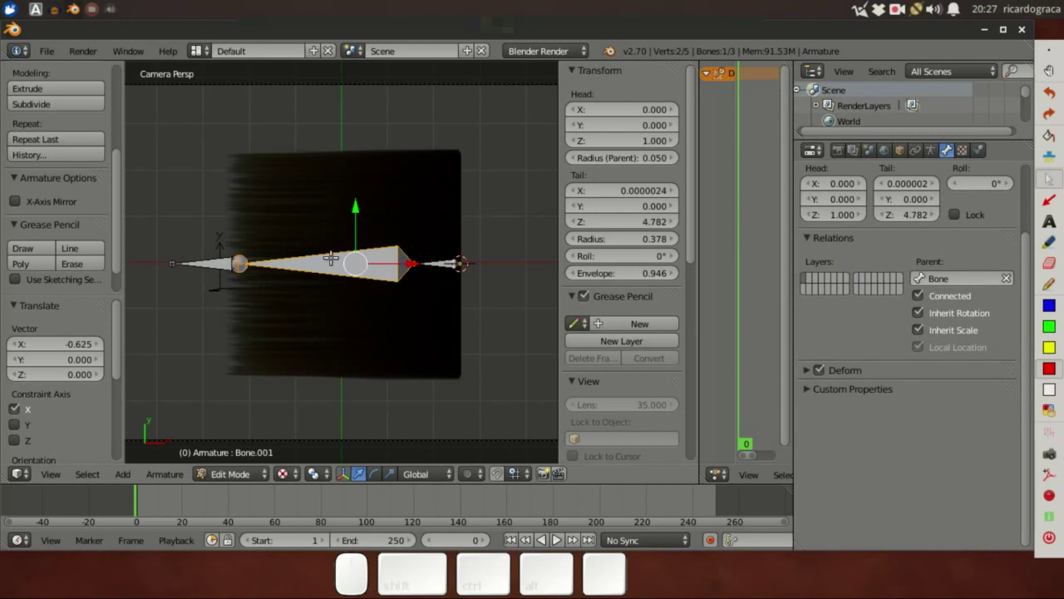
left_click(929, 150)
left_click(916, 150)
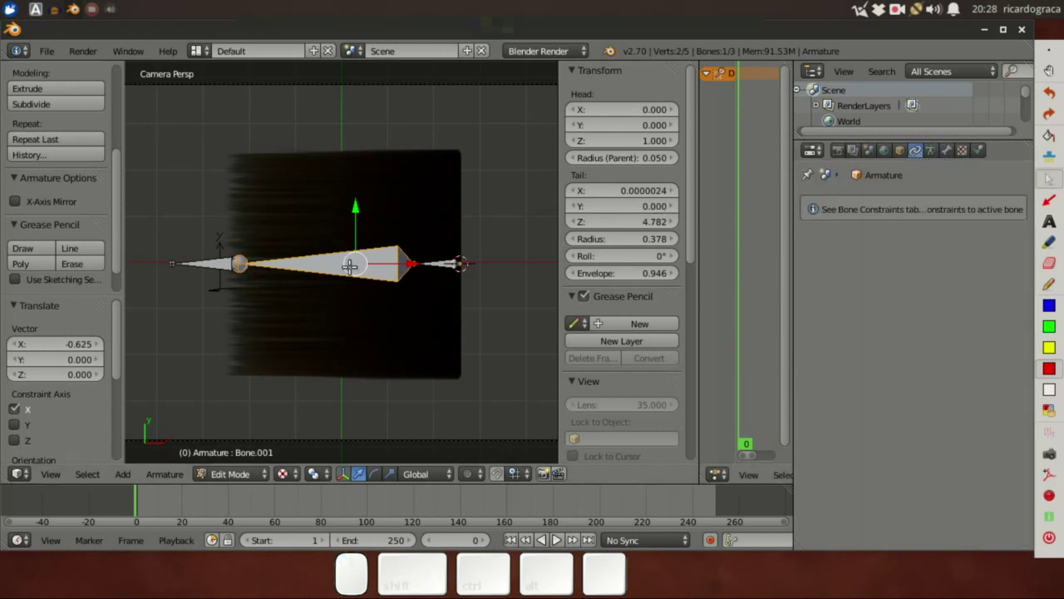
left_click(230, 473)
left_click(241, 418)
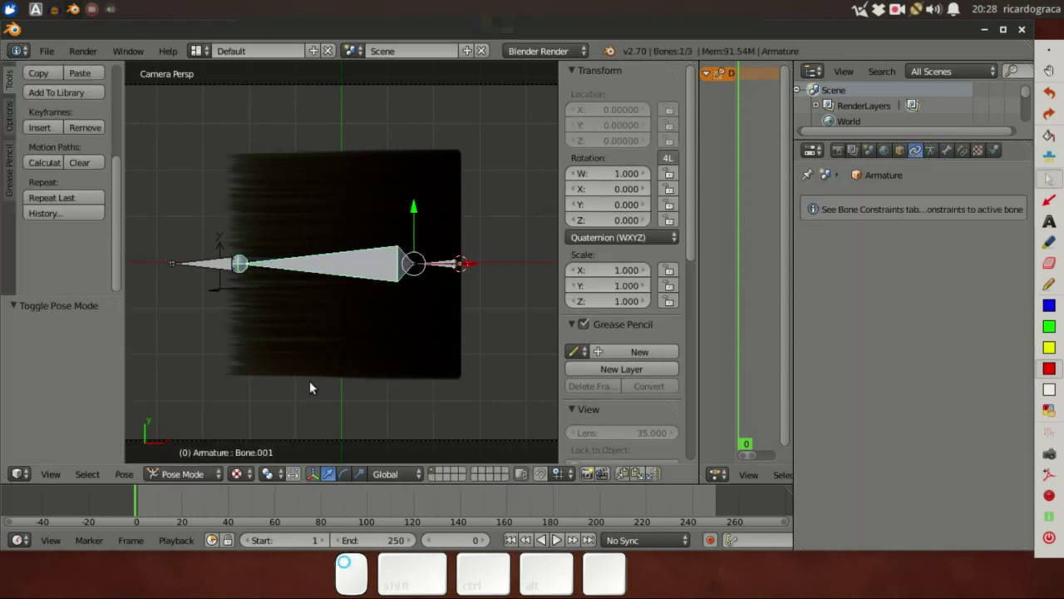
left_click(946, 153)
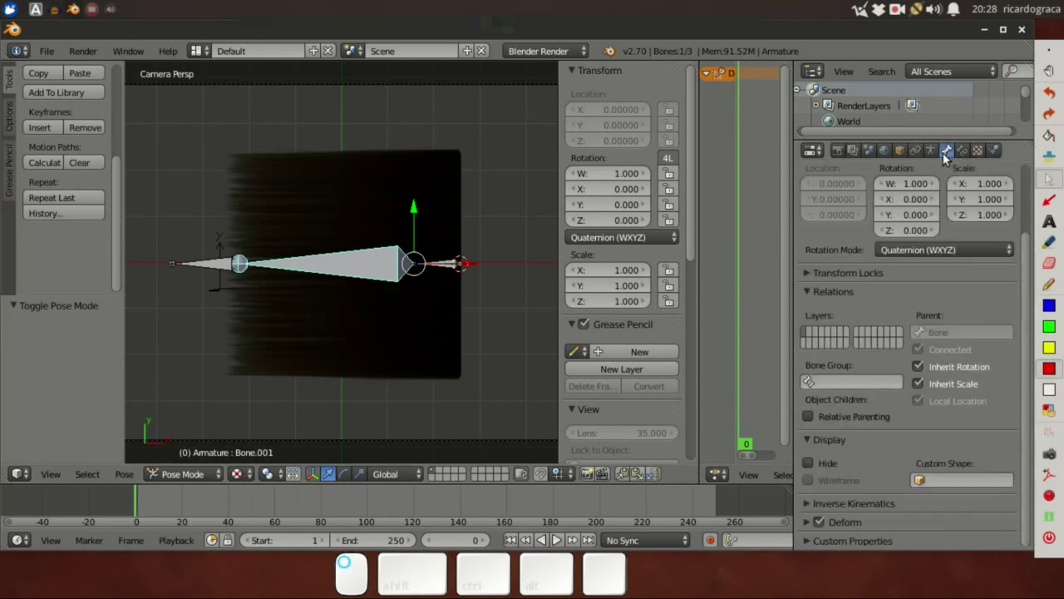
left_click(962, 151)
left_click(869, 205)
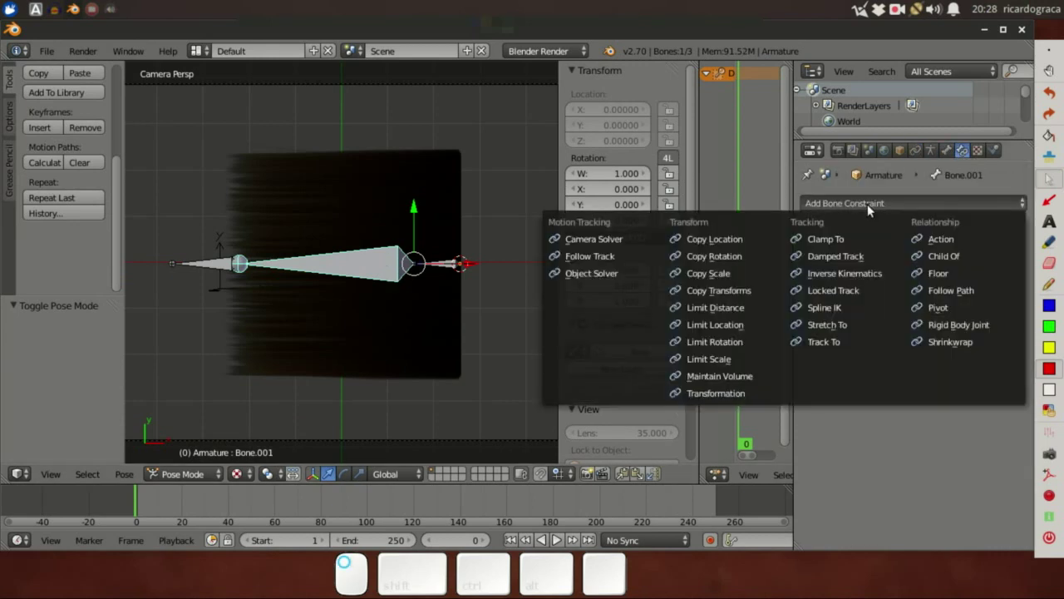
left_click(852, 274)
- Target the IK constraint at Bone.002 of Armature and set its Chain Length to 1
left_click(902, 260)
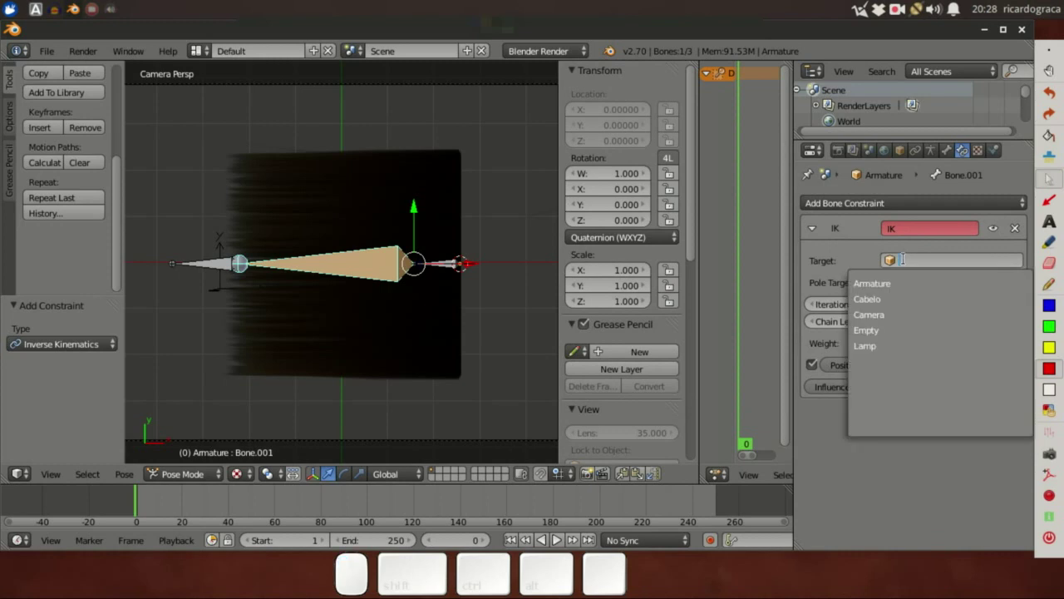
left_click(871, 283)
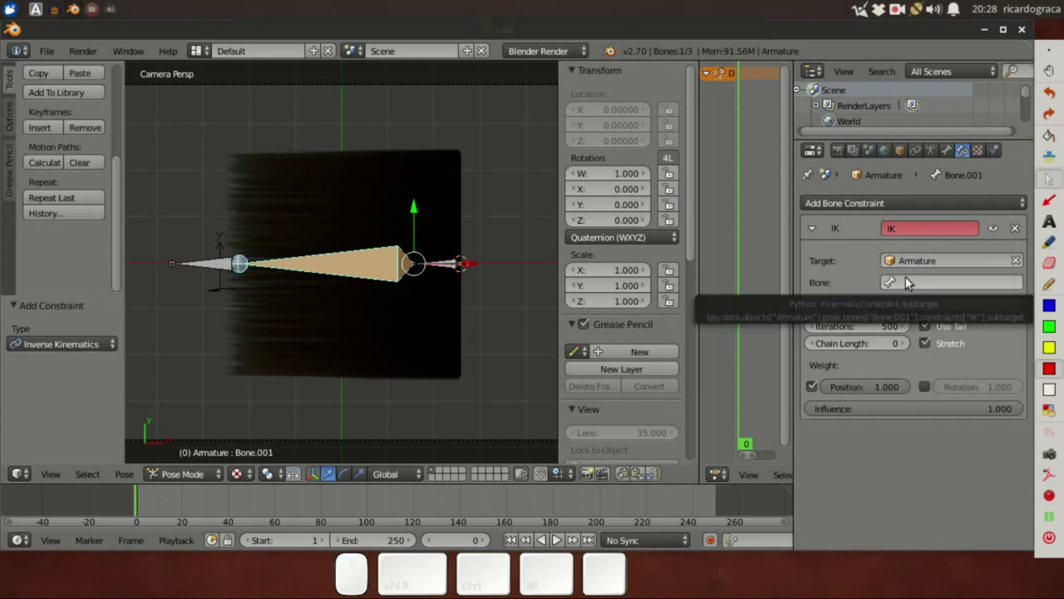
left_click(906, 279)
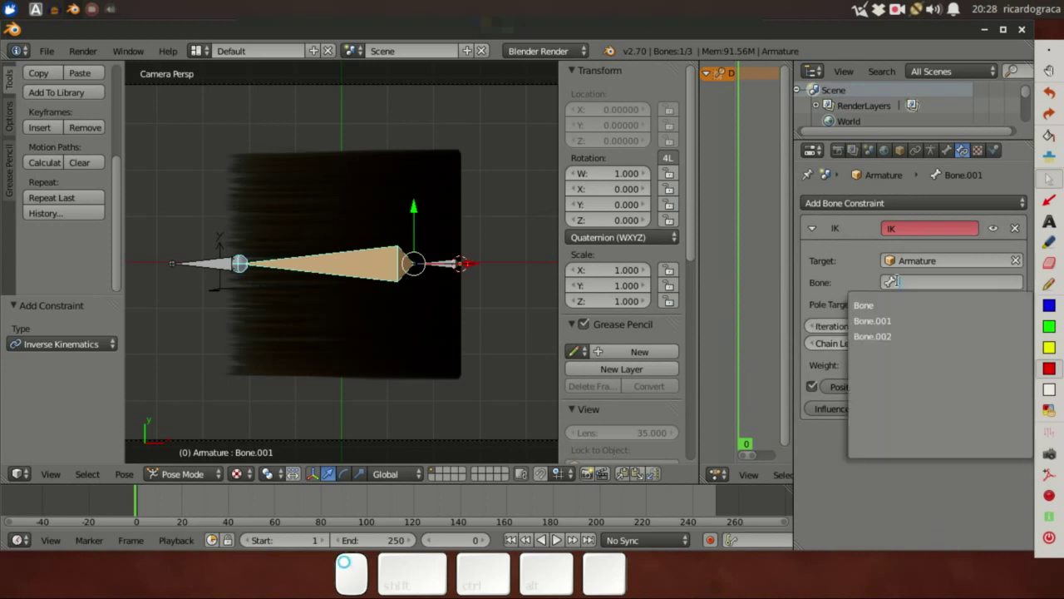
left_click(901, 335)
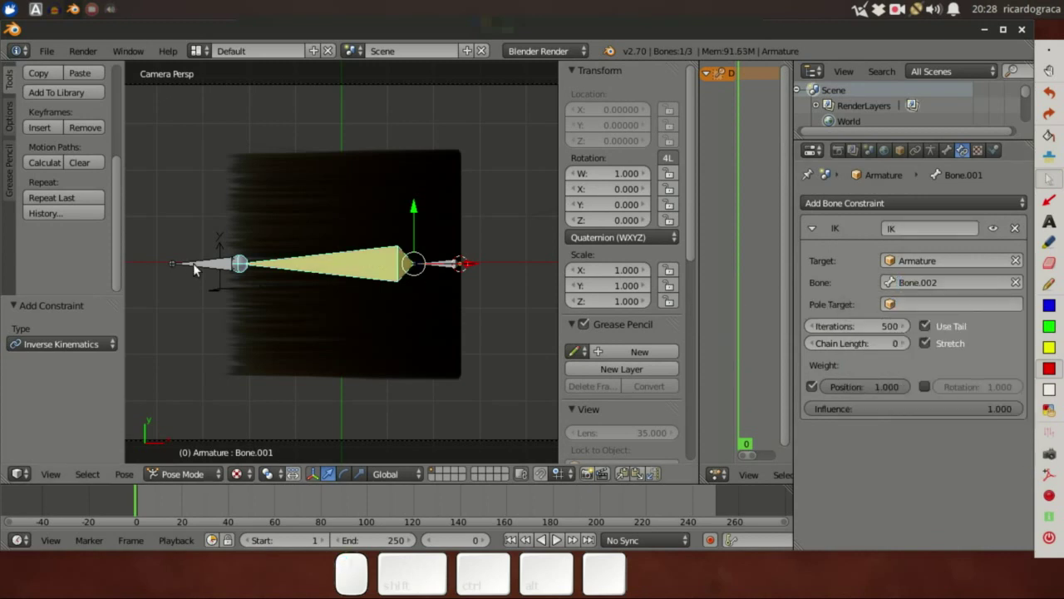
left_click(904, 343)
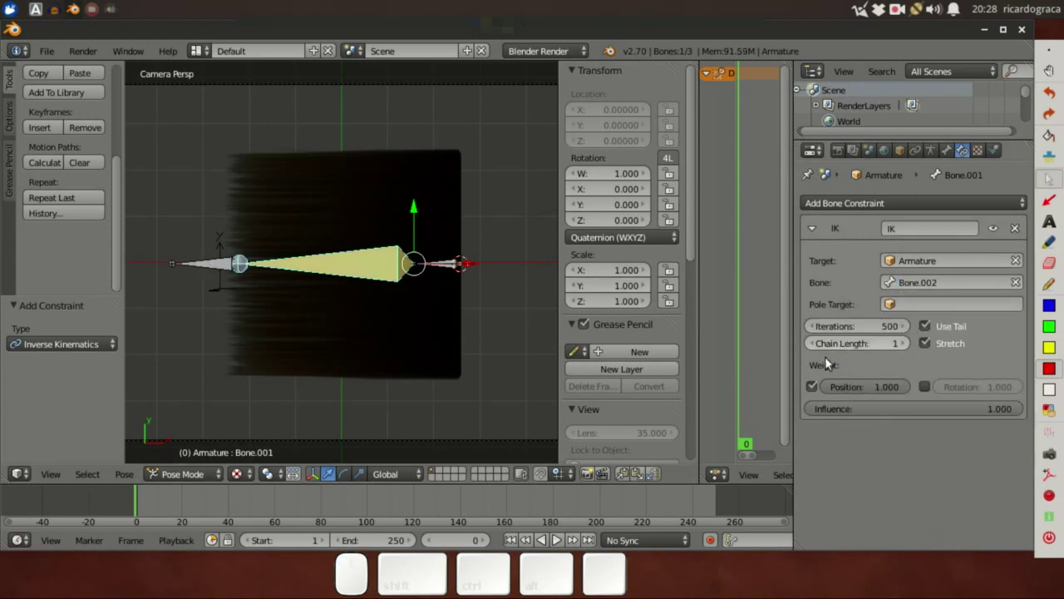
right_click(208, 269)
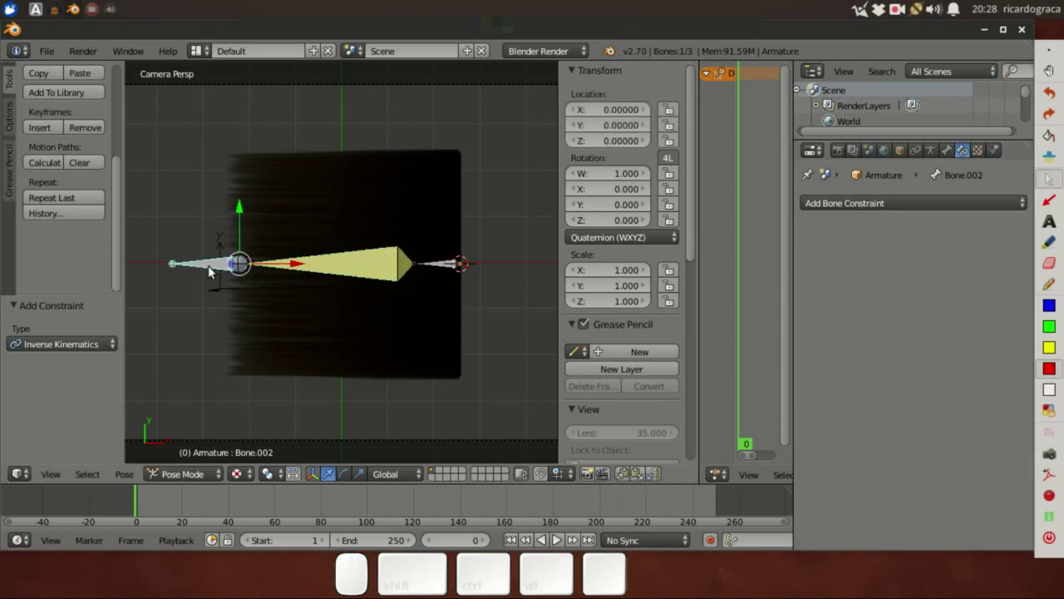
key("g")
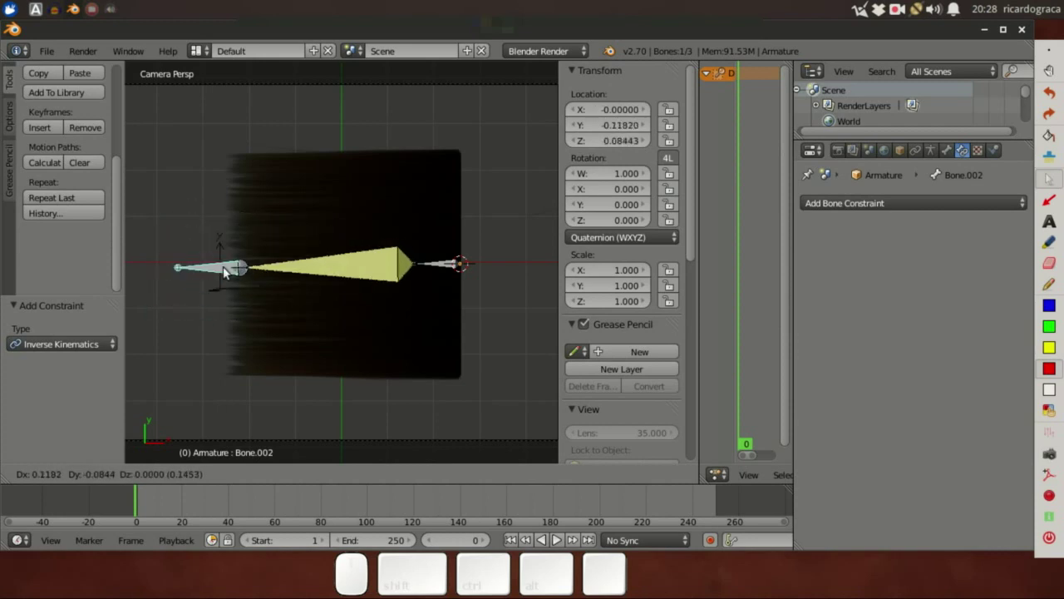
key("Escape")
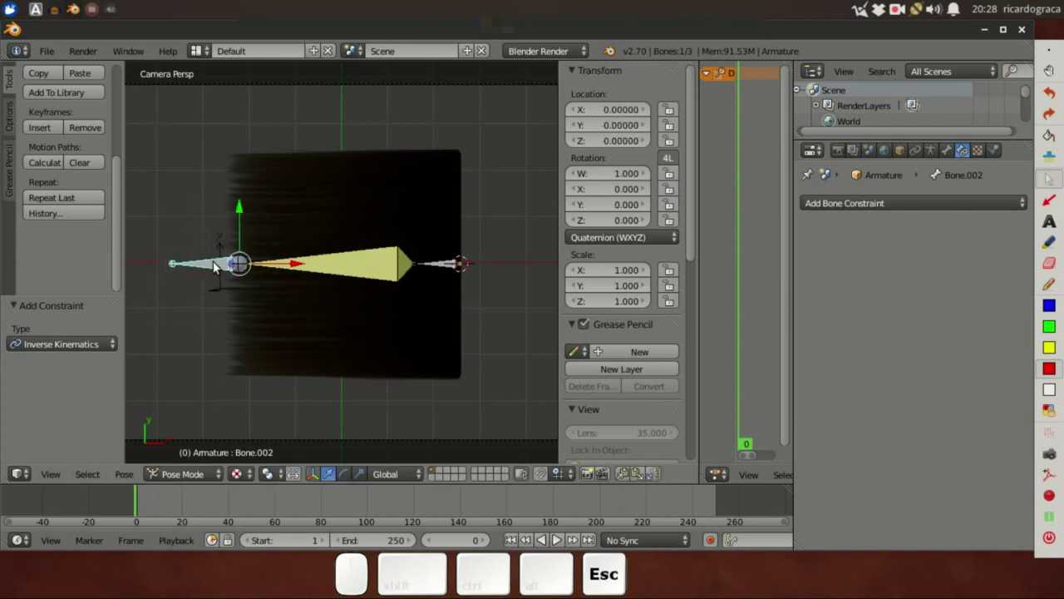
- Delete the old Empty located just below the end bone near the hair tips
right_click(220, 291)
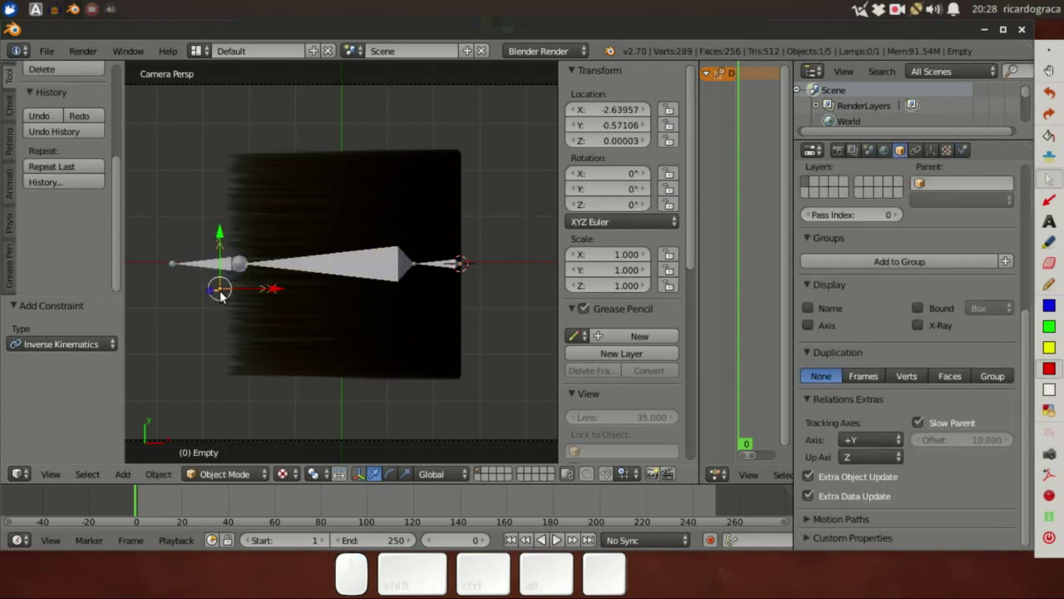
key("Delete")
left_click(219, 290)
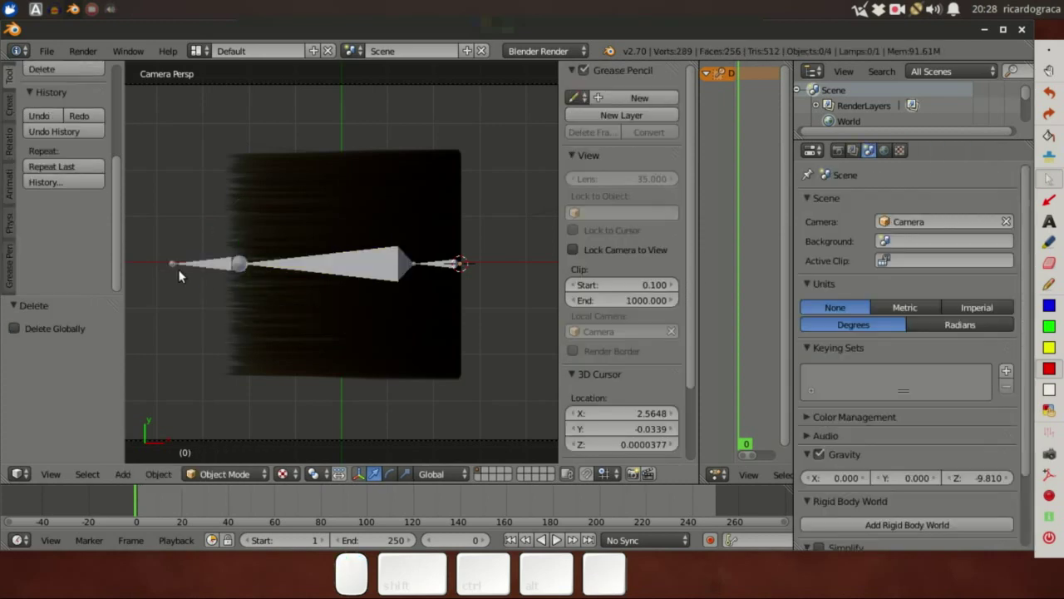
- Place the 3D cursor on the joint between the middle and end bones and add an Empty there
left_click(239, 266)
left_click(239, 265)
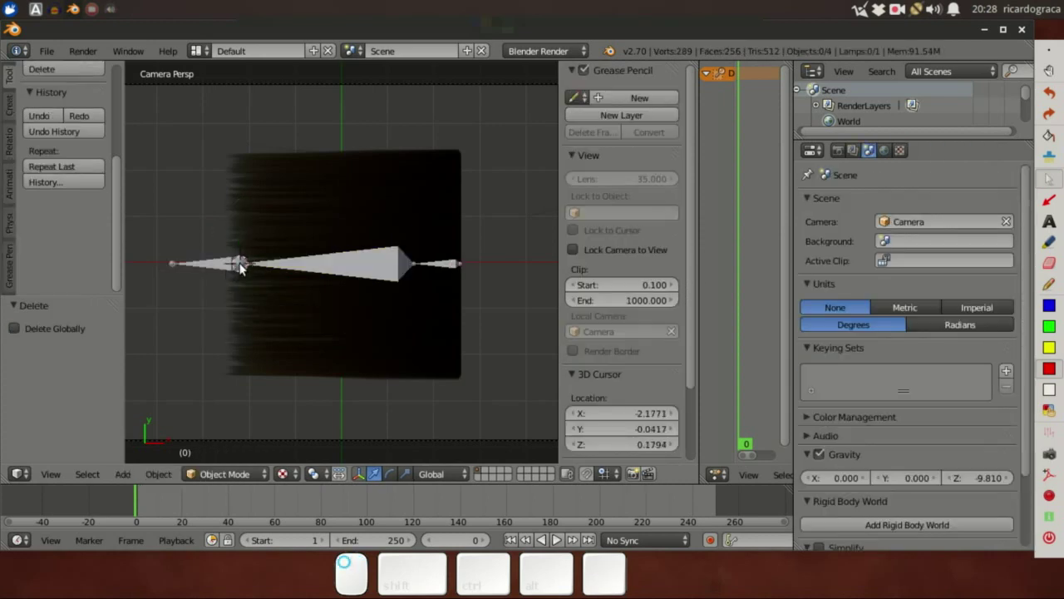
key("space")
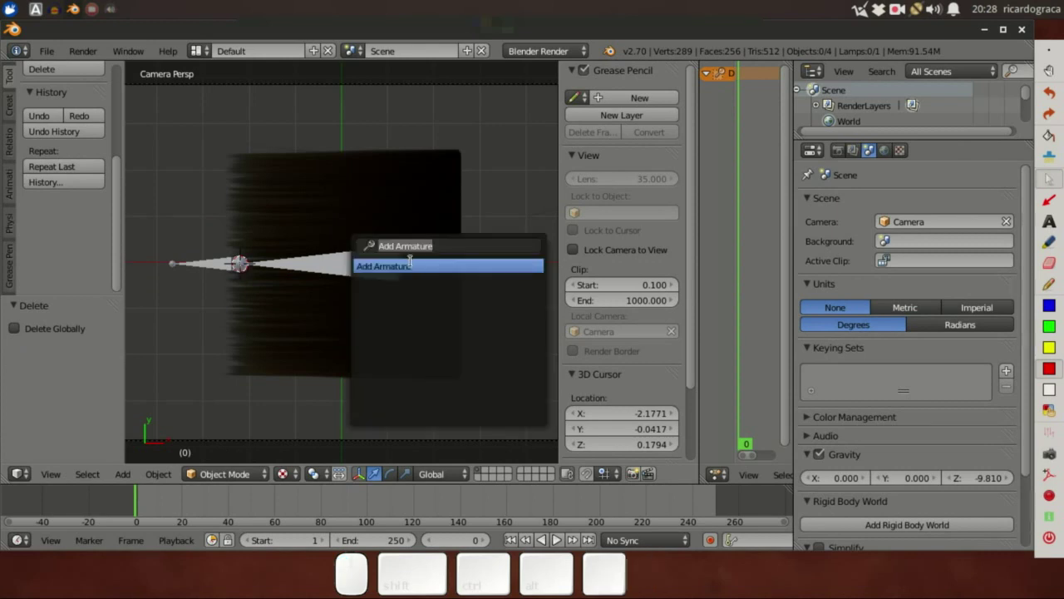
type("emp")
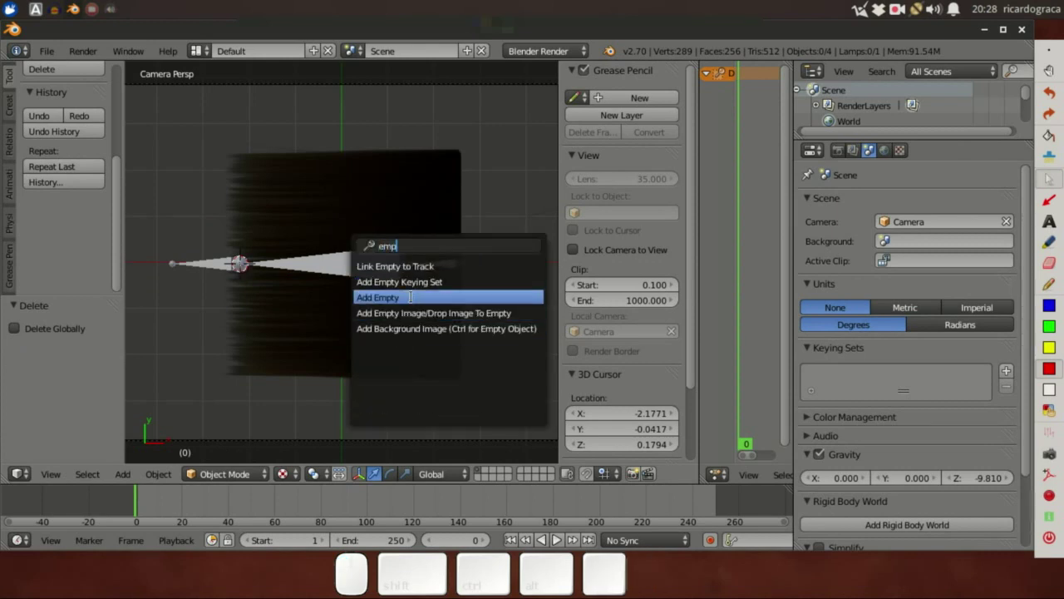
left_click(412, 298)
left_click(411, 298)
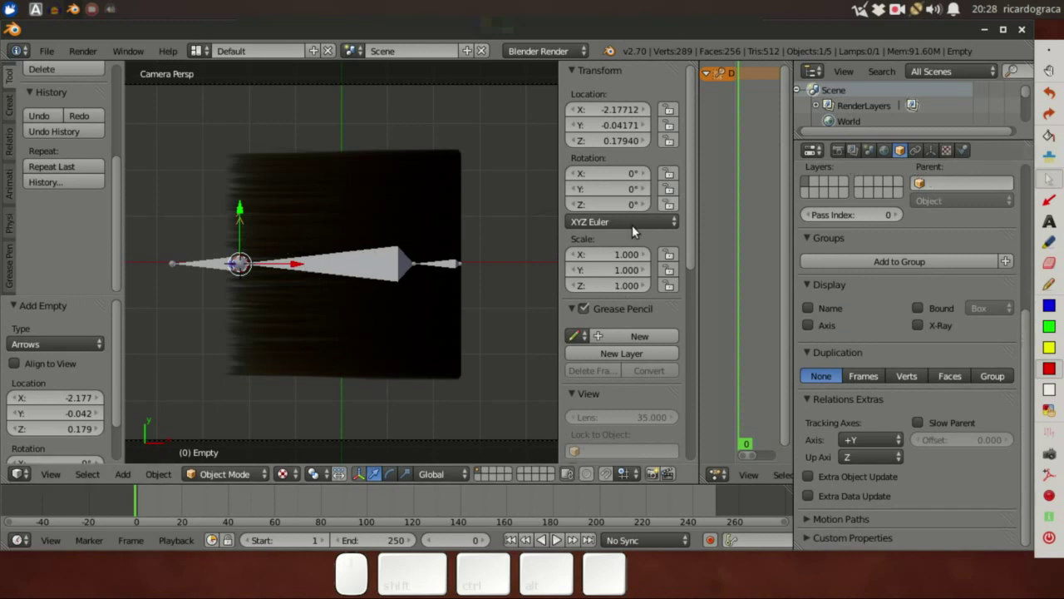
- Parent the Empty to the short root bone, Bone, of the armature using the Bone parent type
right_click(345, 261)
right_click(239, 234)
right_click(446, 265, "shift")
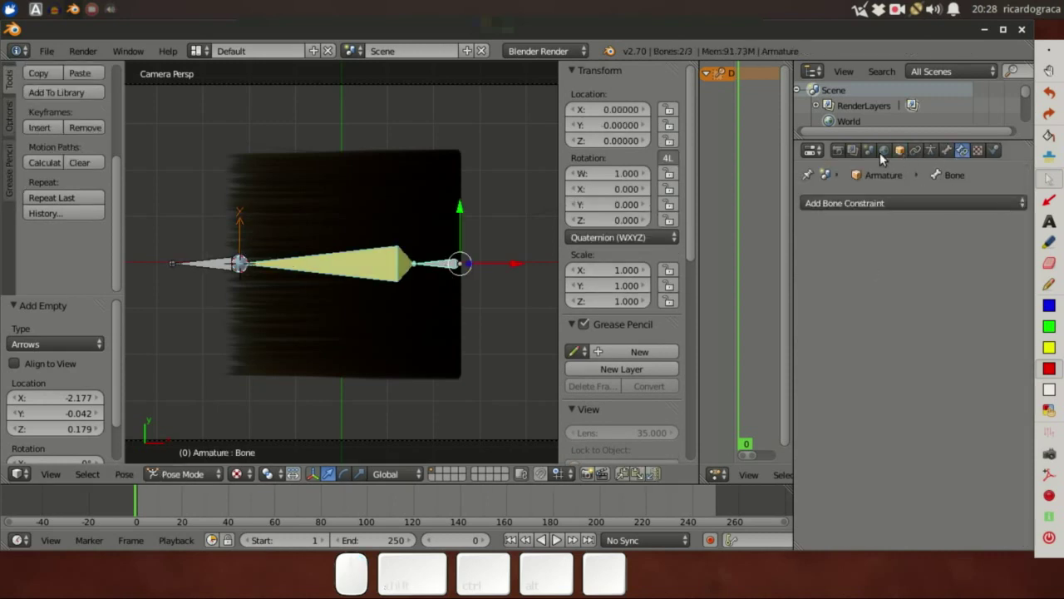
key("ctrl+p")
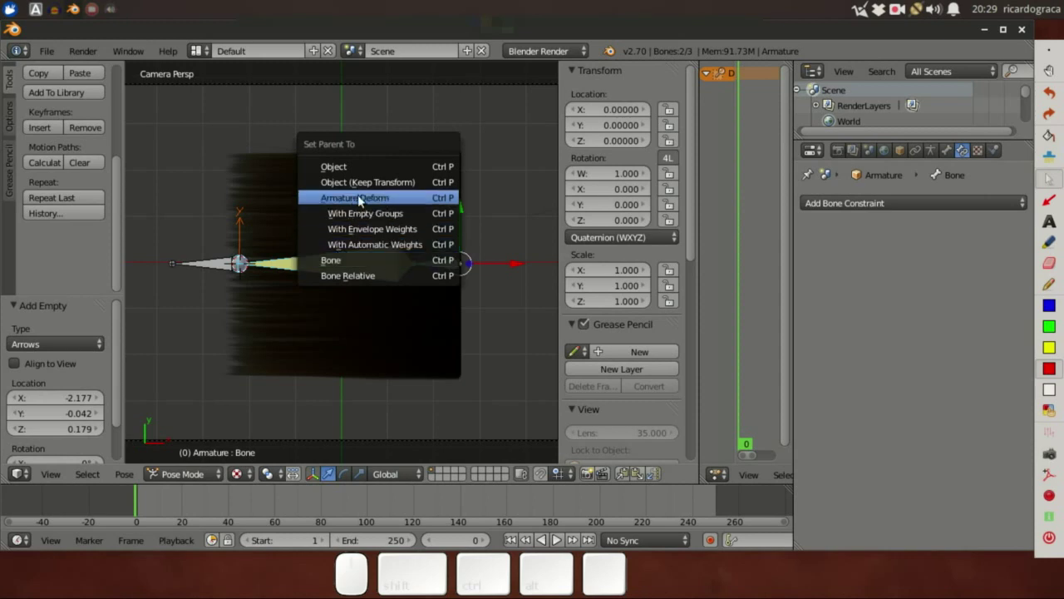
left_click(333, 261)
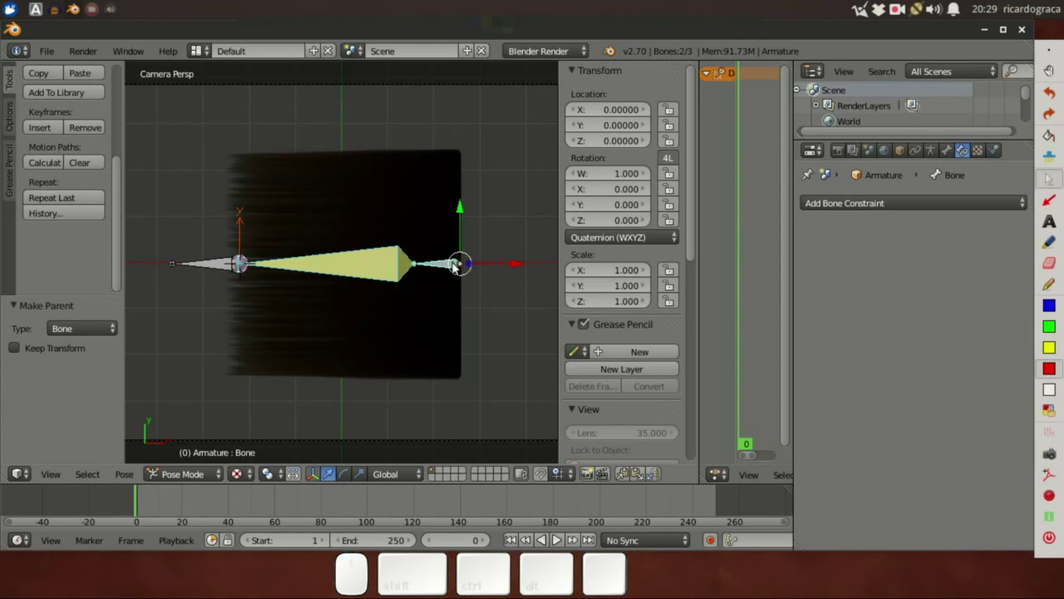
key("a")
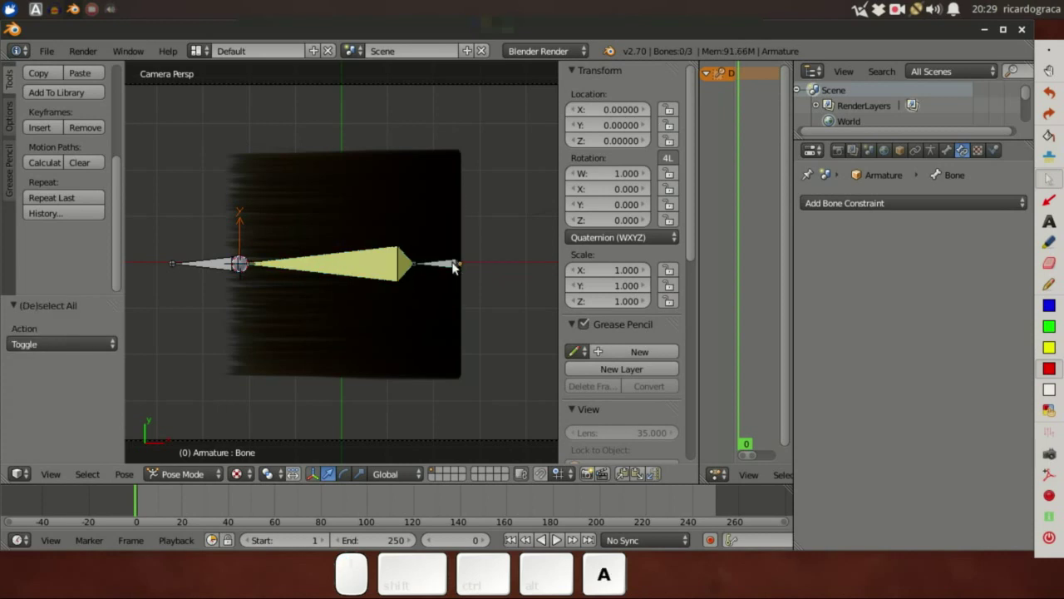
- Enable Slow Parent on the Empty with an Offset of 10, plus Extra Object Update and Extra Data Update
right_click(242, 222)
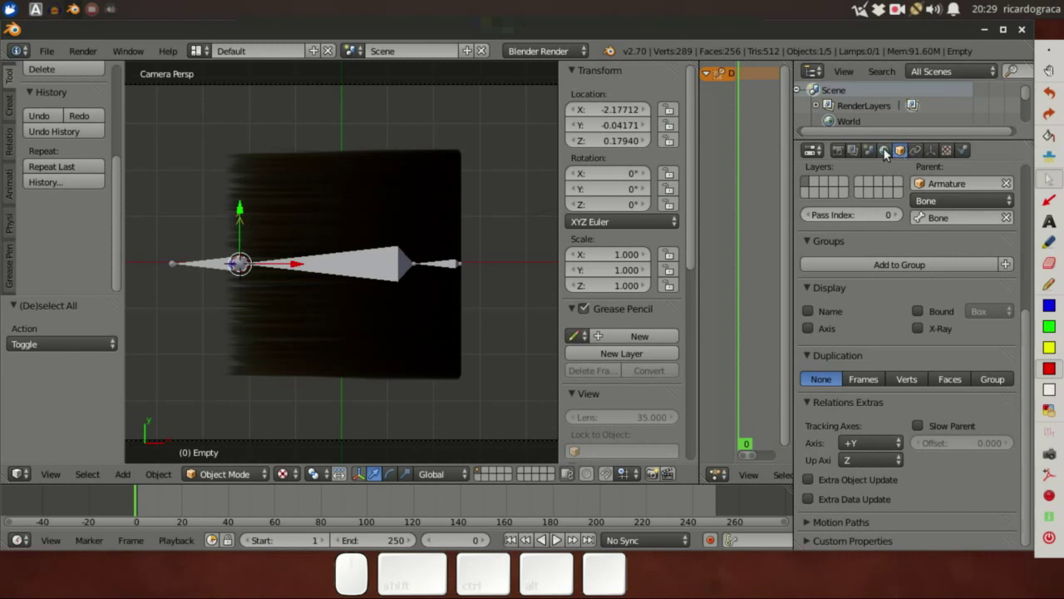
left_click(917, 425)
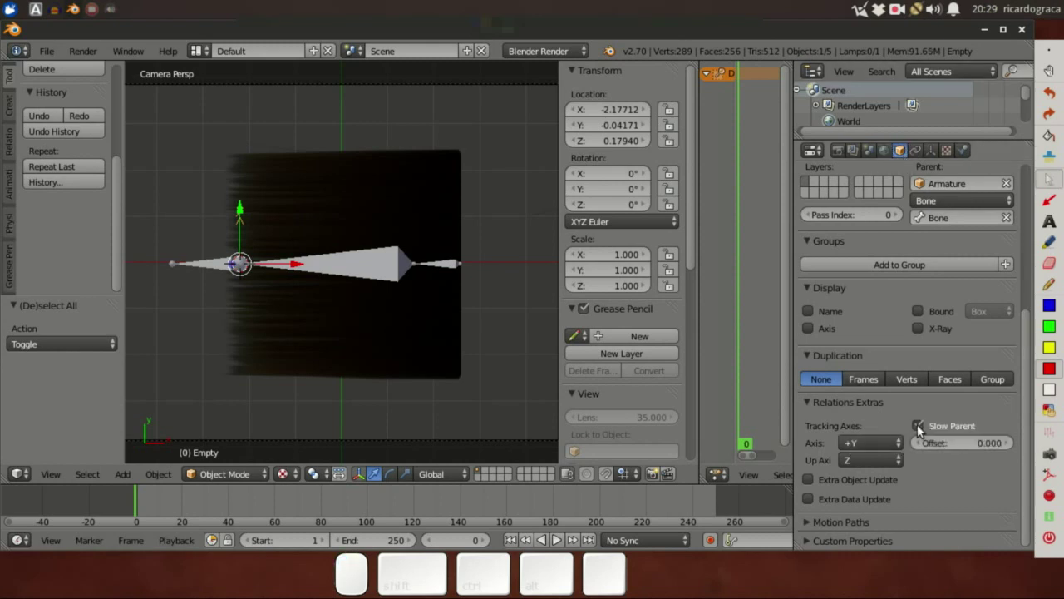
left_click(967, 442)
type("10")
key("Return")
left_click(862, 479)
left_click(851, 498)
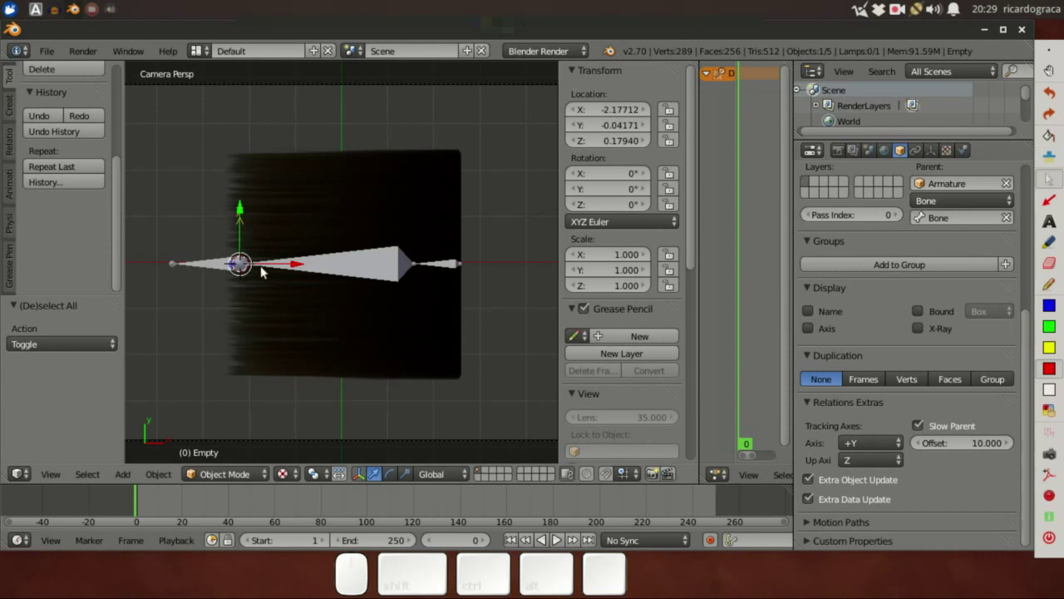
right_click(444, 266)
key("g")
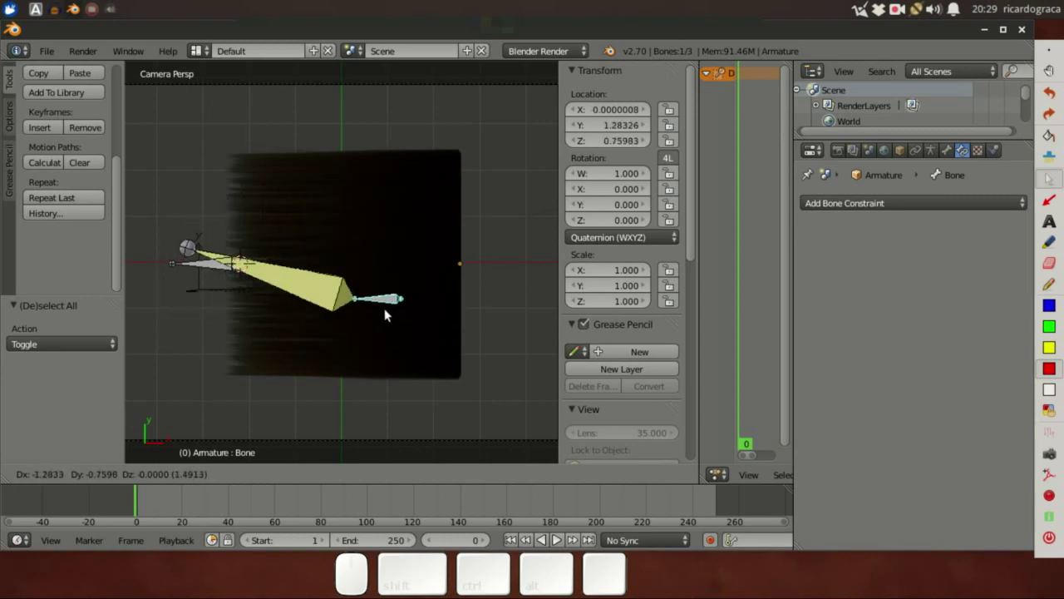
key("Escape")
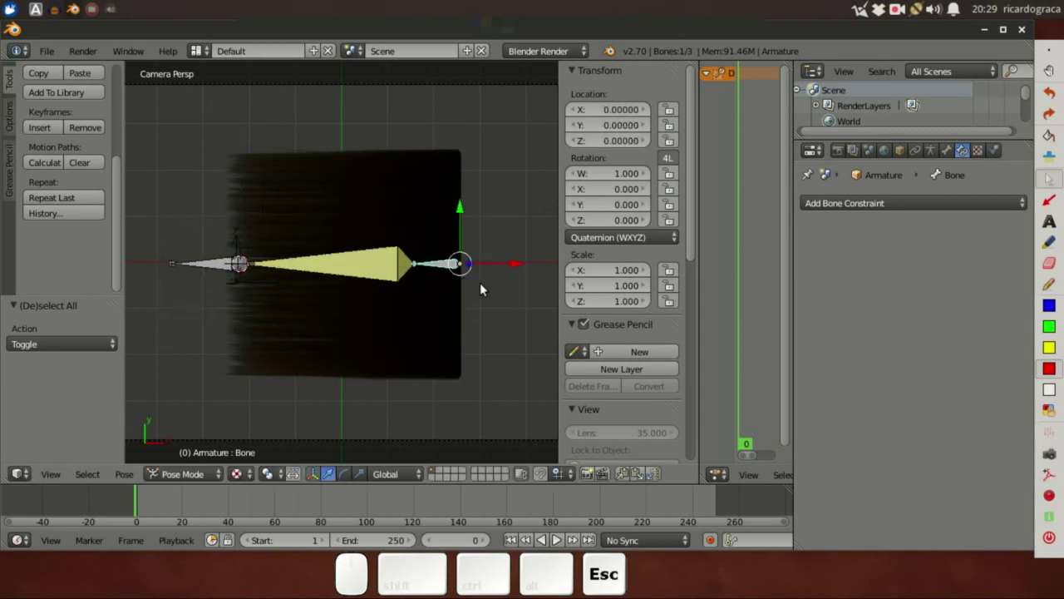
- Add a Copy Location constraint to the end bone, Bone.002, and target it at the Empty
right_click(208, 260)
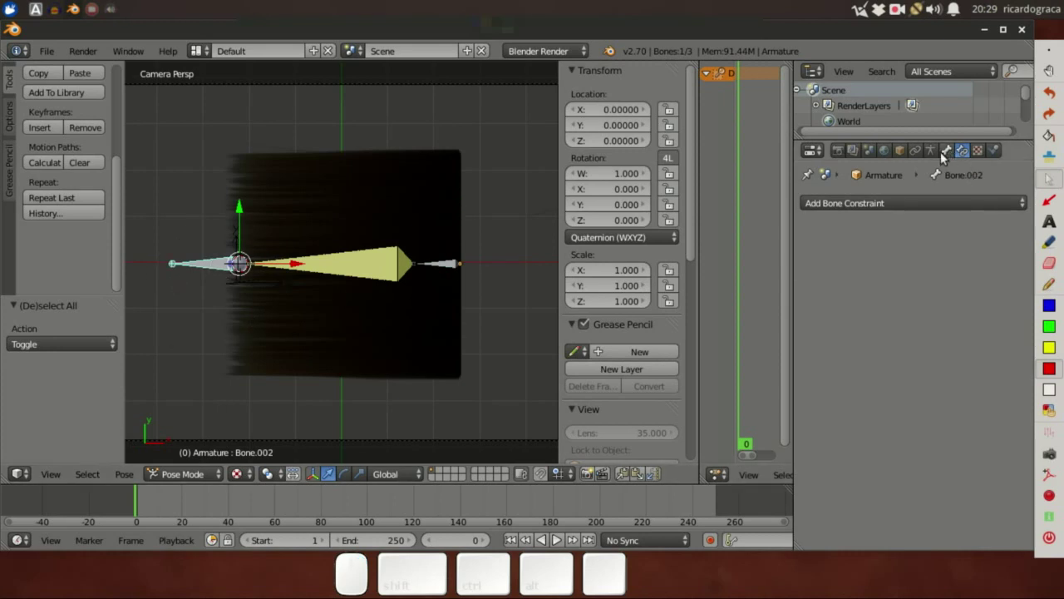
left_click(840, 208)
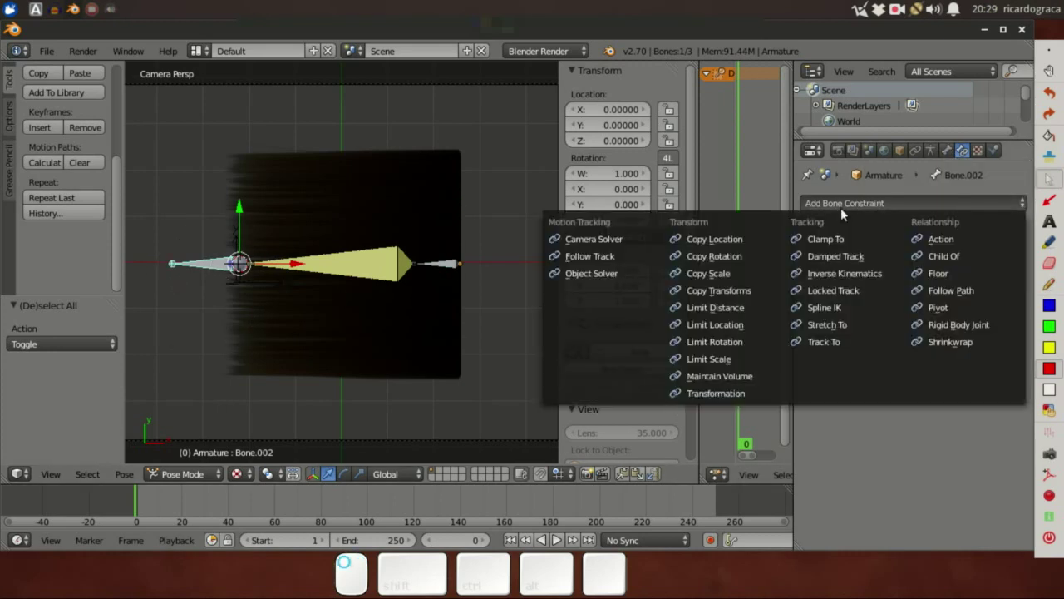
left_click(707, 239)
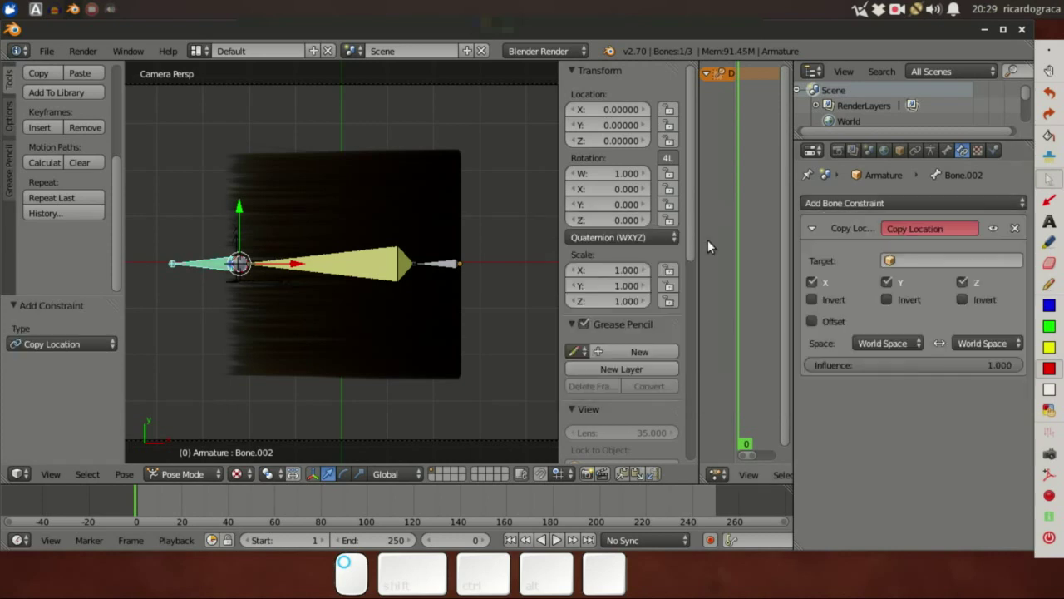
left_click(893, 262)
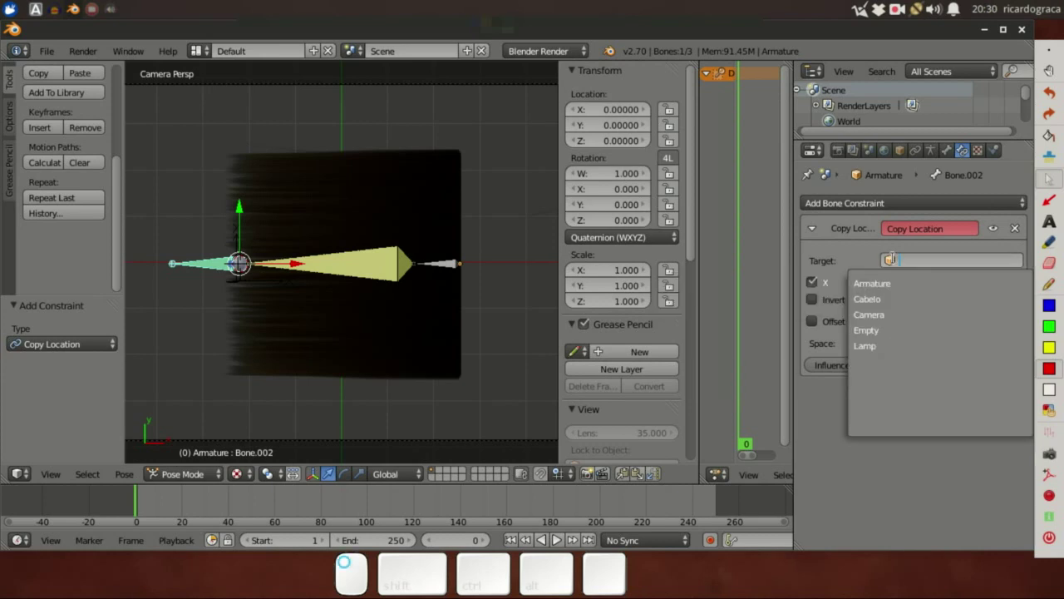
left_click(875, 331)
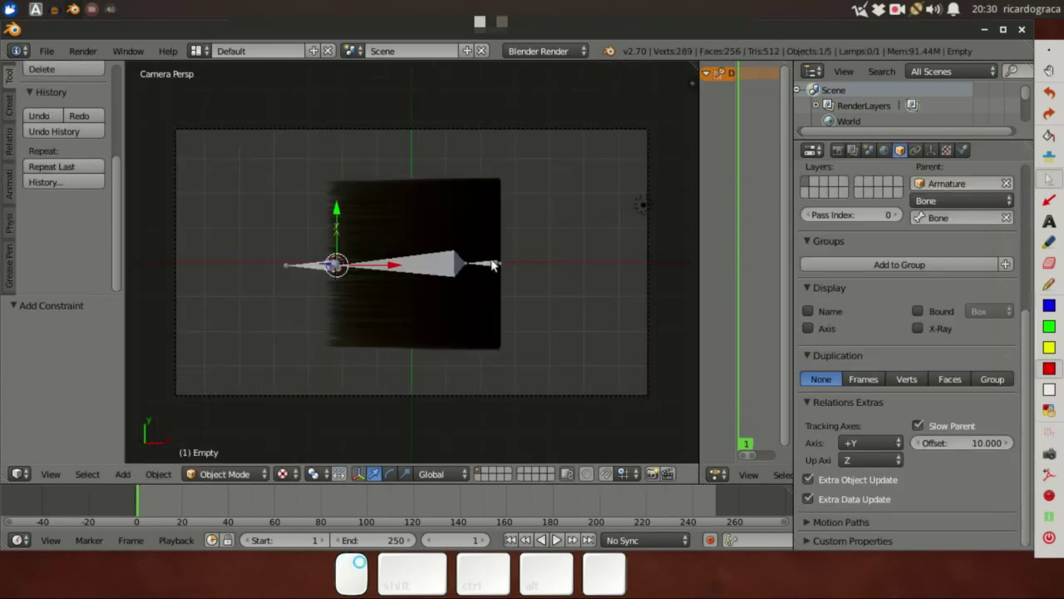
- Turn on automatic keyframing and move the root bone up about 2.196 along Y at frame 1
key("ctrl+z")
left_click(710, 539)
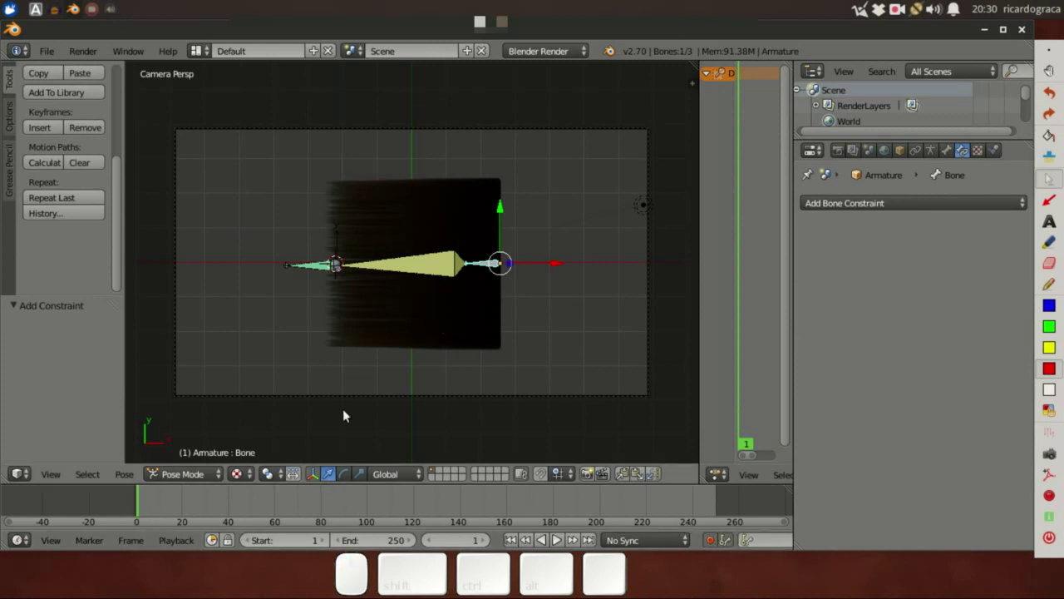
left_click_drag(501, 218, 494, 133)
- Key the root bone moved down at frame 20, up about 4.373 along Y at frame 40, and down about 4.446 at frame 60
left_click_drag(137, 503, 181, 503)
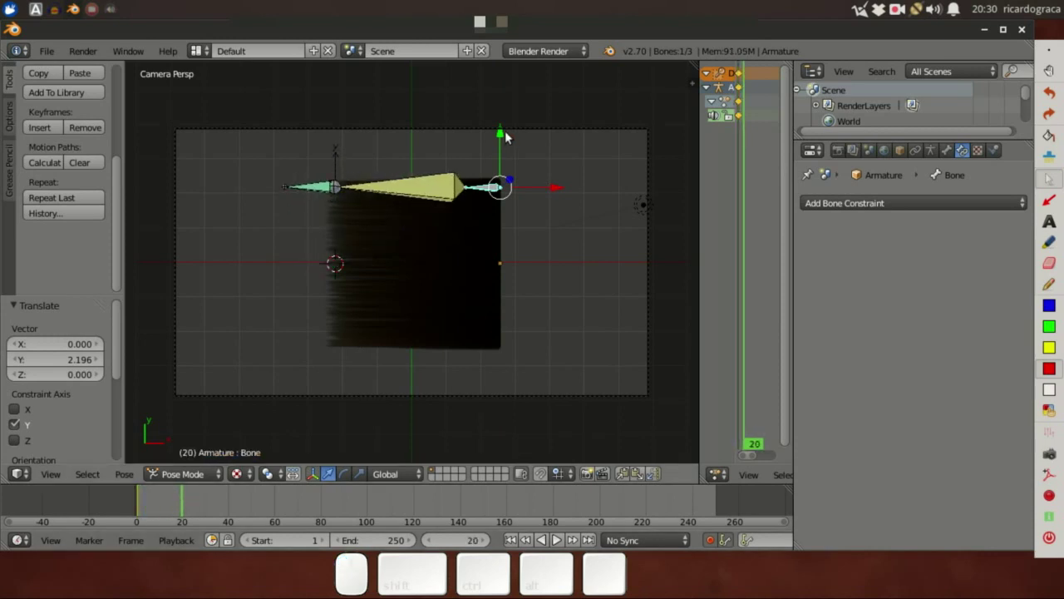
left_click_drag(501, 135, 491, 291)
left_click_drag(184, 515, 231, 516)
left_click_drag(499, 274, 488, 133)
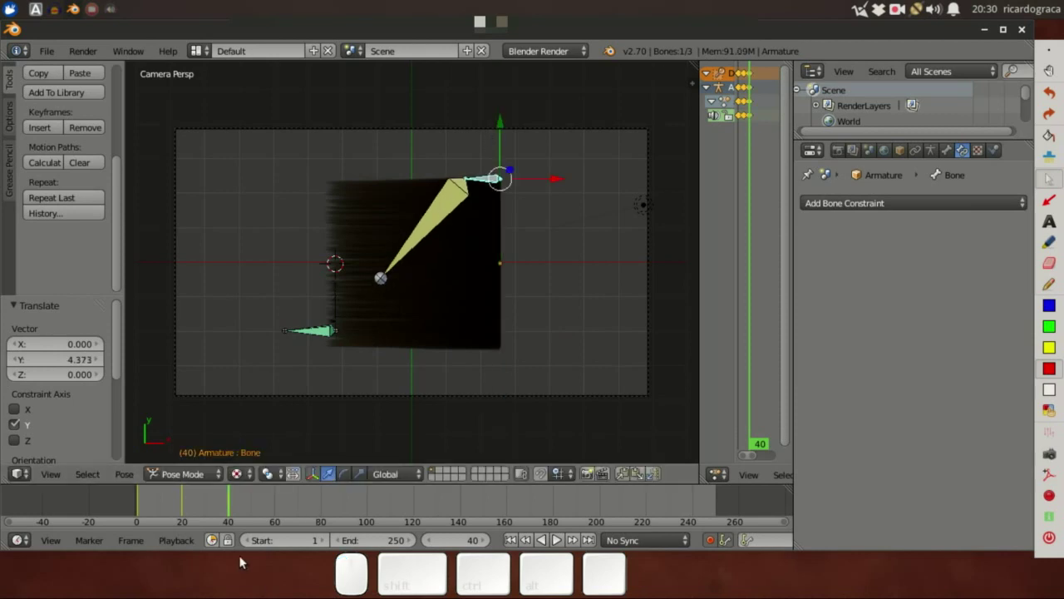
left_click_drag(247, 501, 274, 495)
left_click_drag(500, 127, 511, 282)
- Clear the root bone's location at frame 1 so its first keyframe is at the rest position
left_click_drag(274, 499, 134, 502)
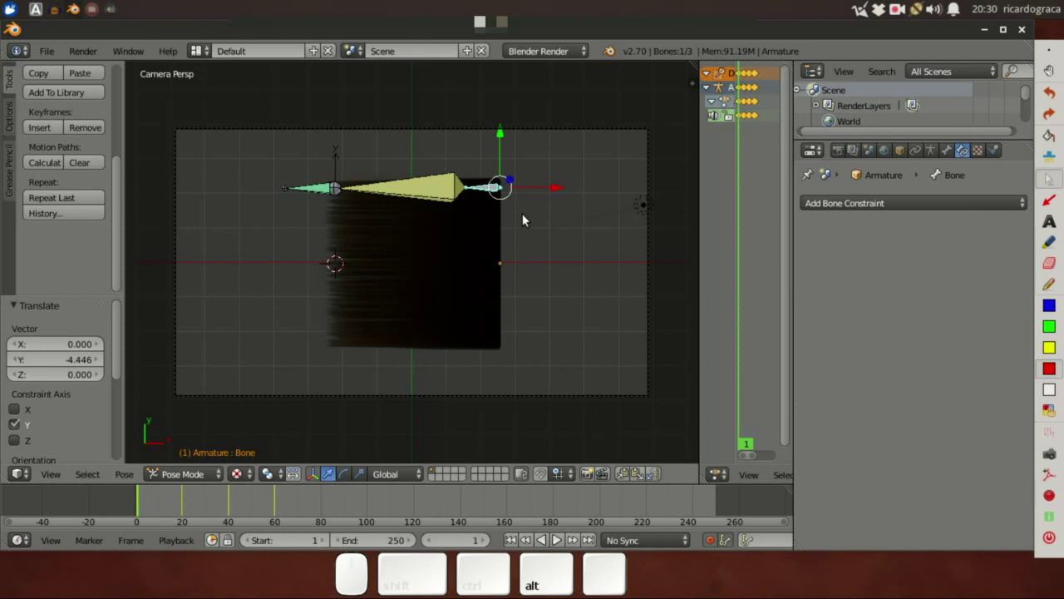
key("alt+g")
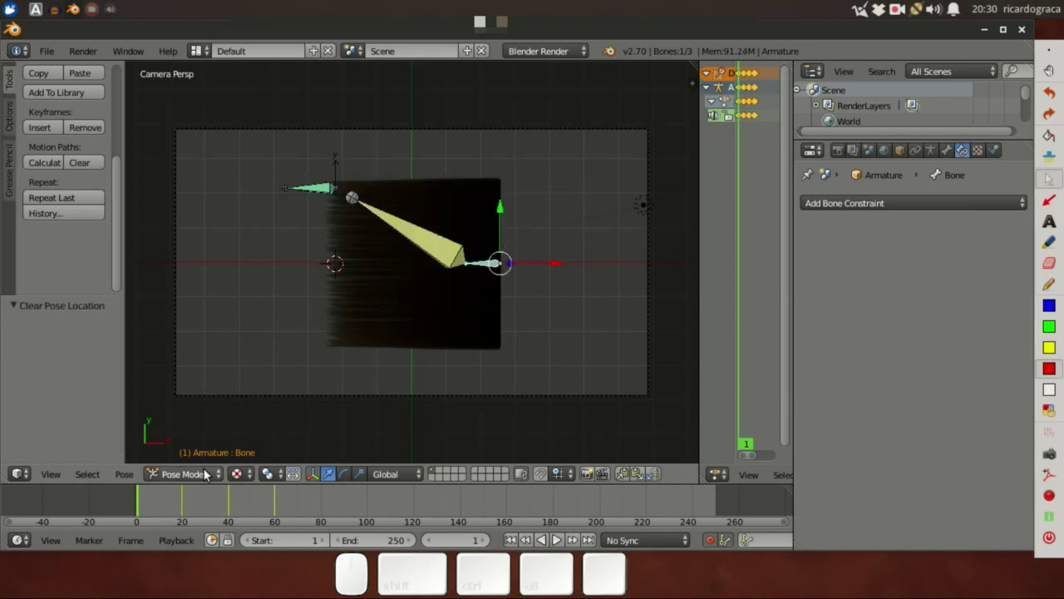
left_click(138, 506)
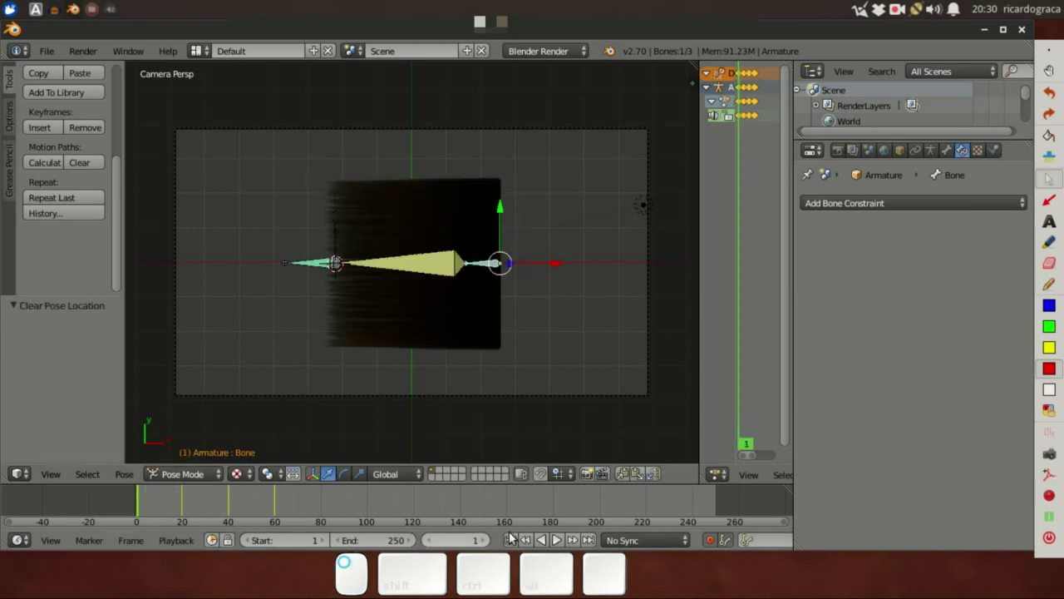
- Parent the Cabelo hair plane to the armature With Automatic Weights
right_click(427, 211)
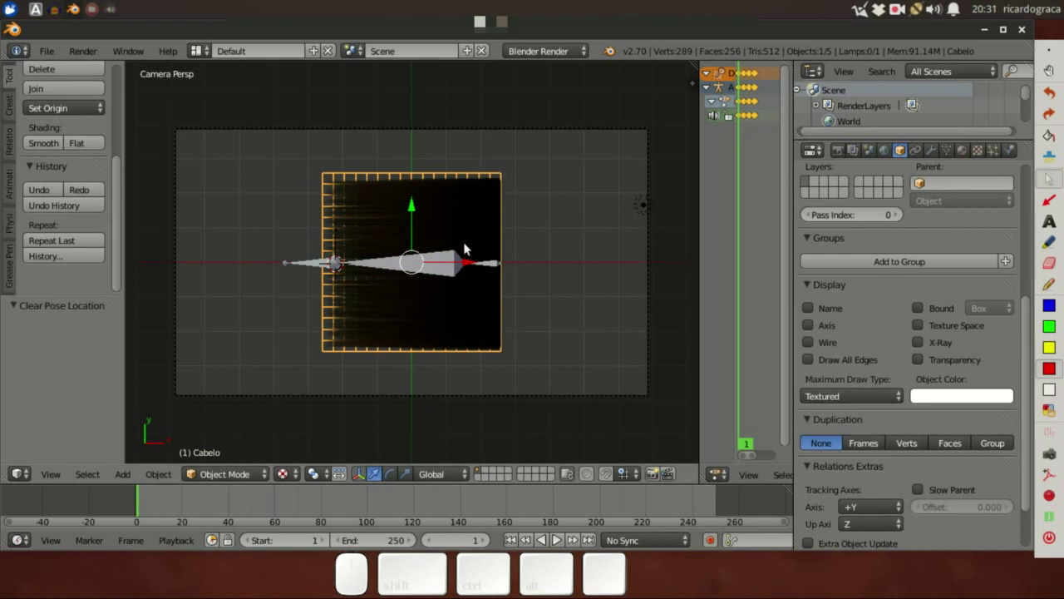
right_click(439, 267, "shift")
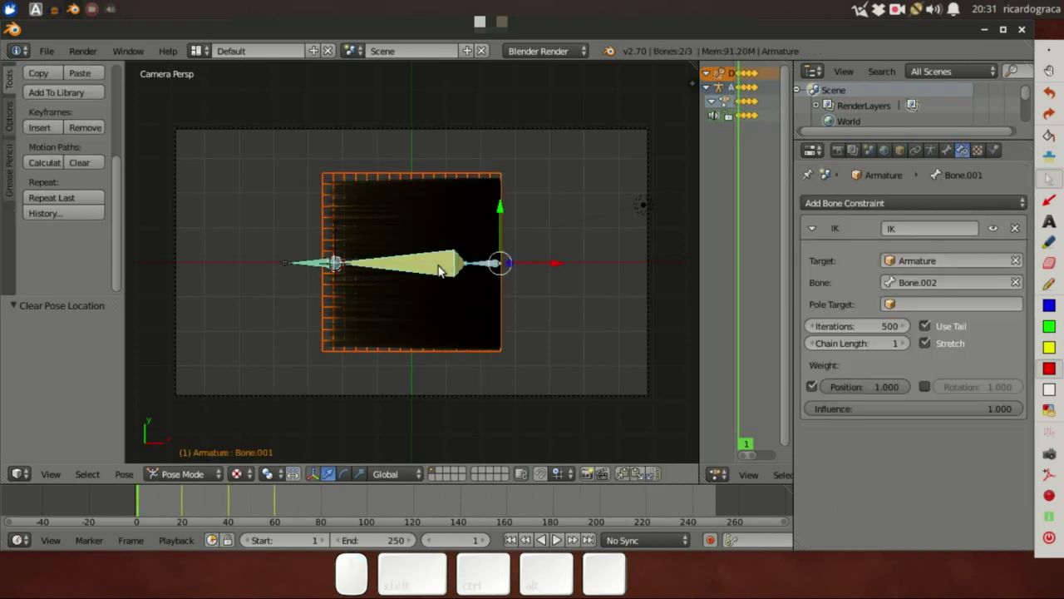
key("ctrl+p")
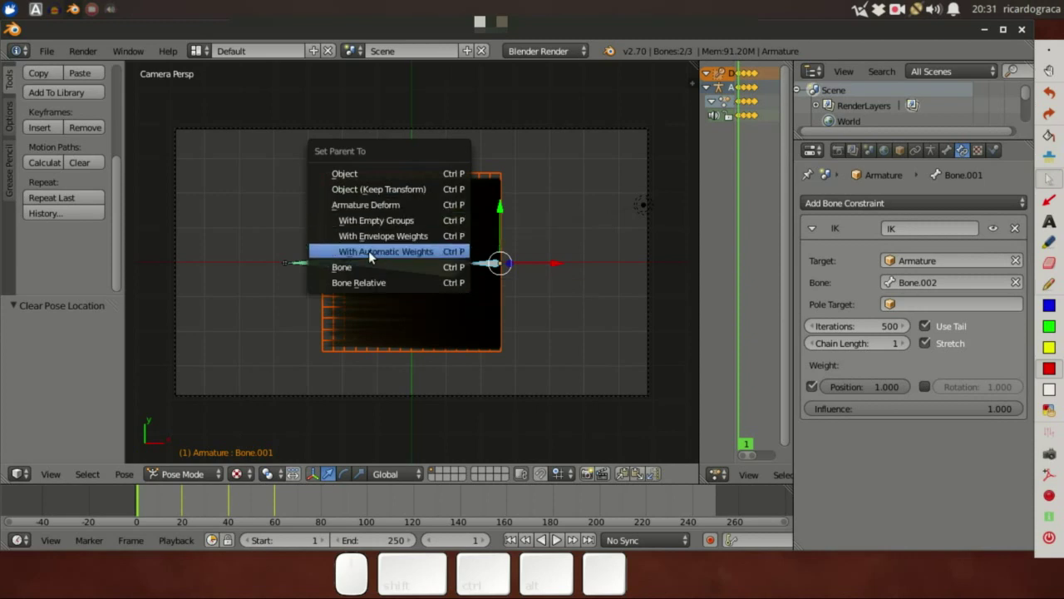
left_click(391, 251)
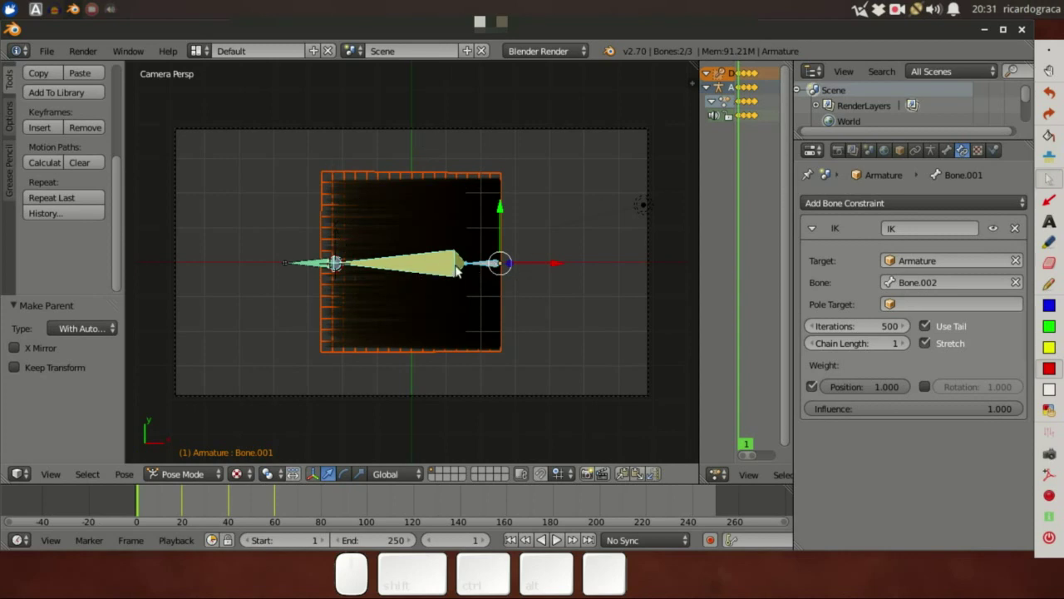
key("a")
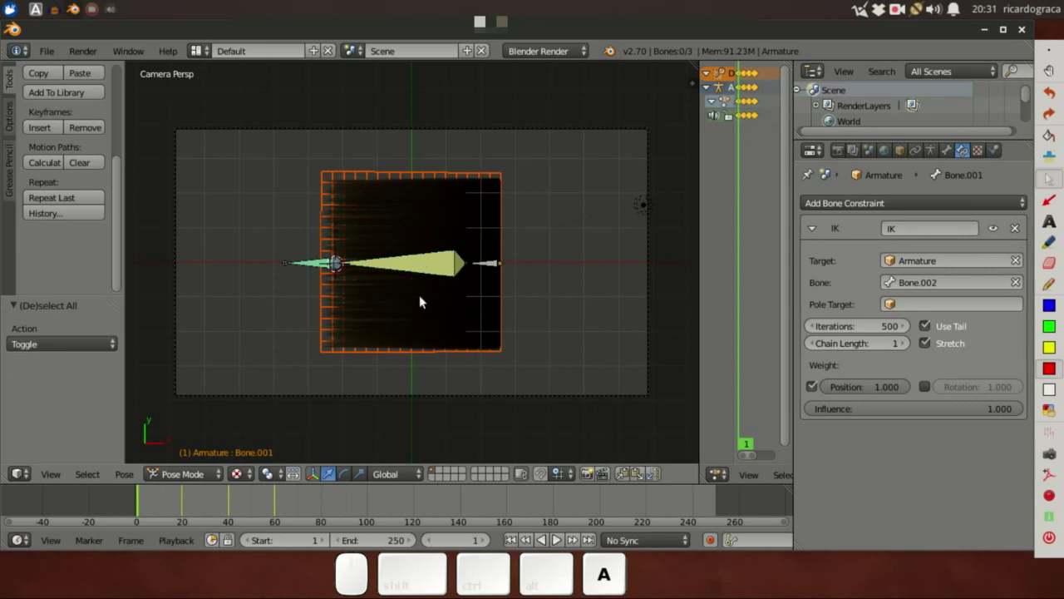
- Deselect everything and play the animation from the start to examine how the hair plane follows the bones
left_click_drag(163, 486, 137, 509)
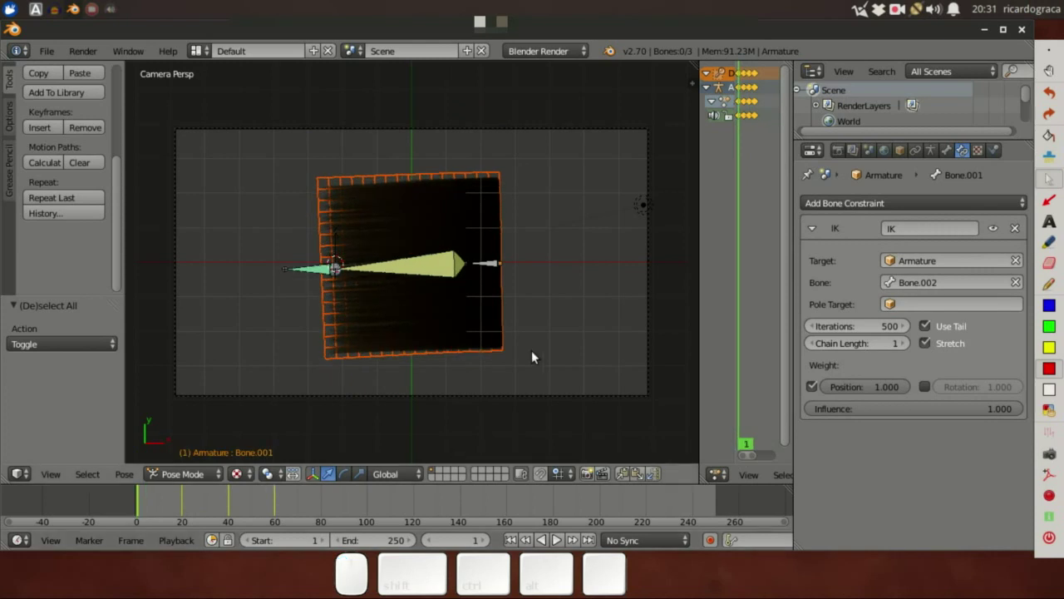
key("a")
key("a")
right_click(503, 343)
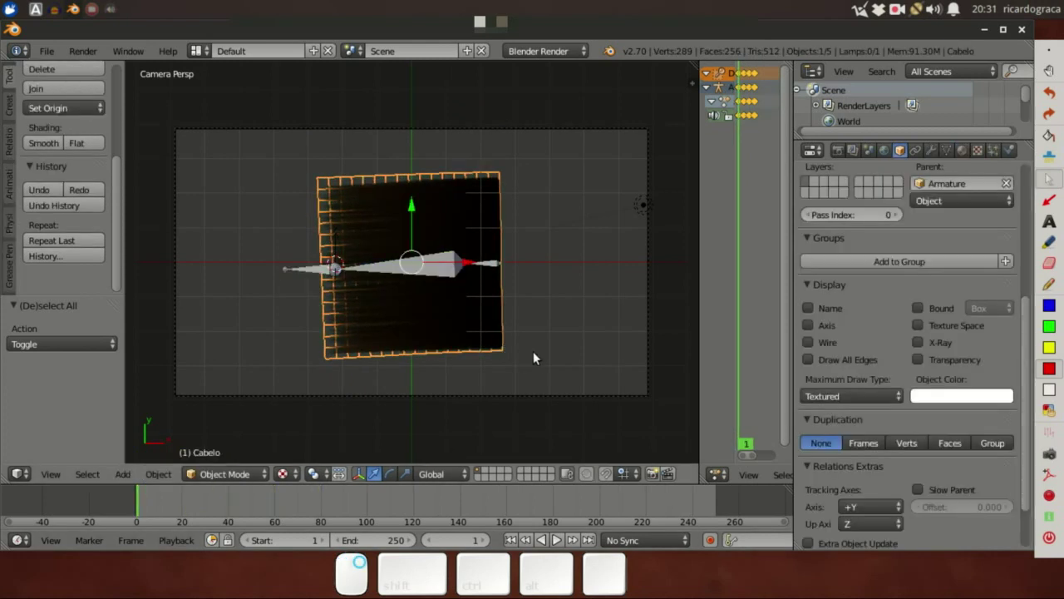
key("a")
left_click(556, 539)
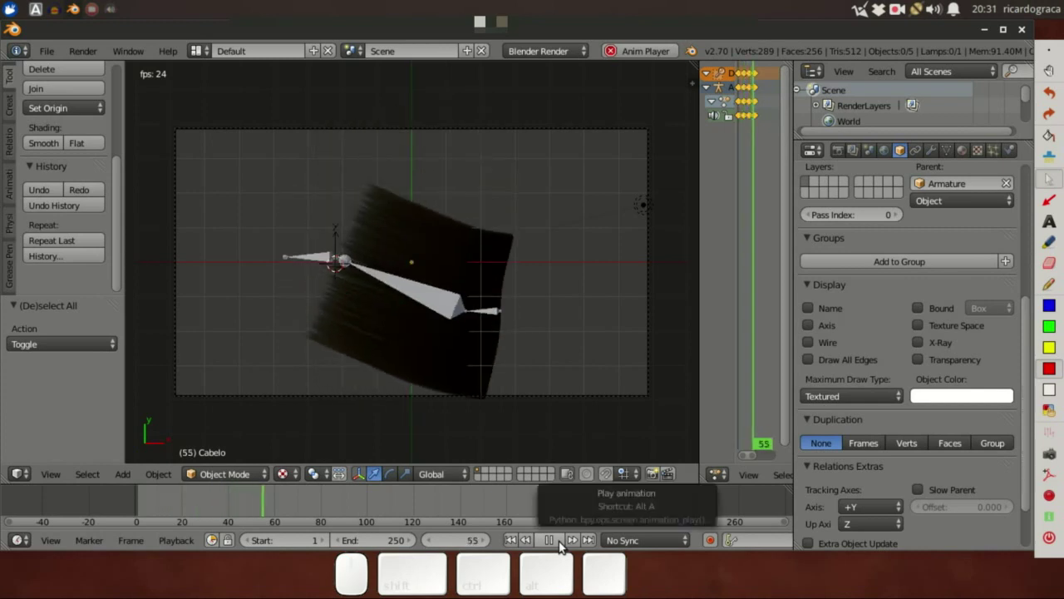
left_click(550, 540)
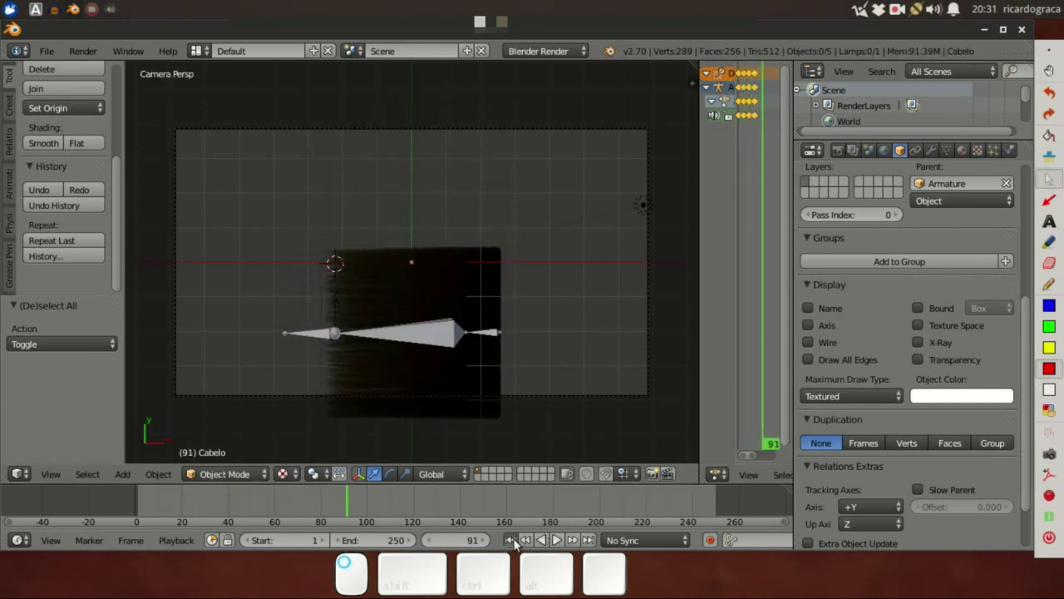
left_click(510, 540)
left_click(550, 540)
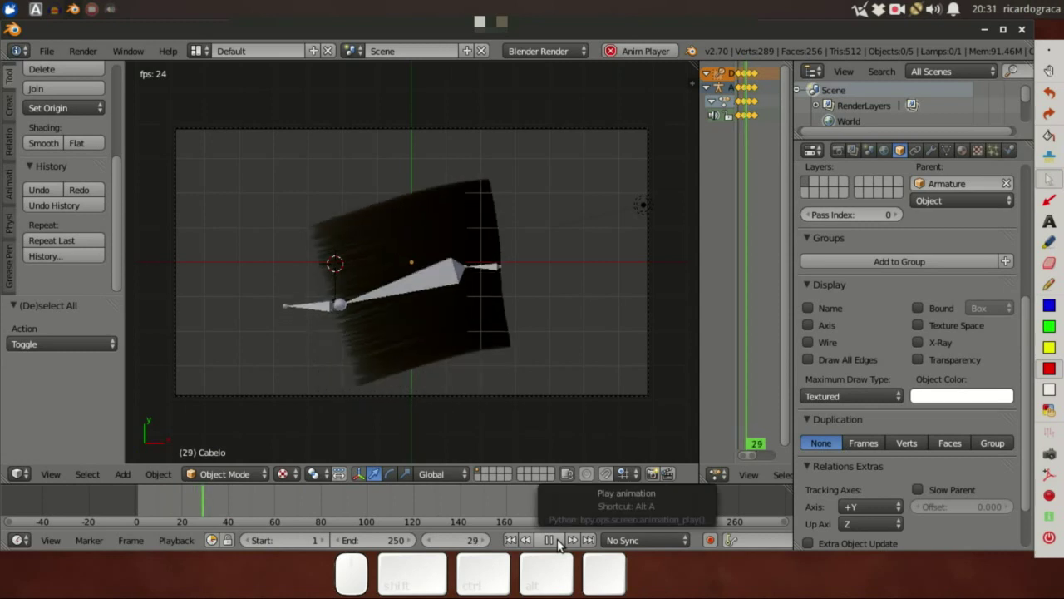